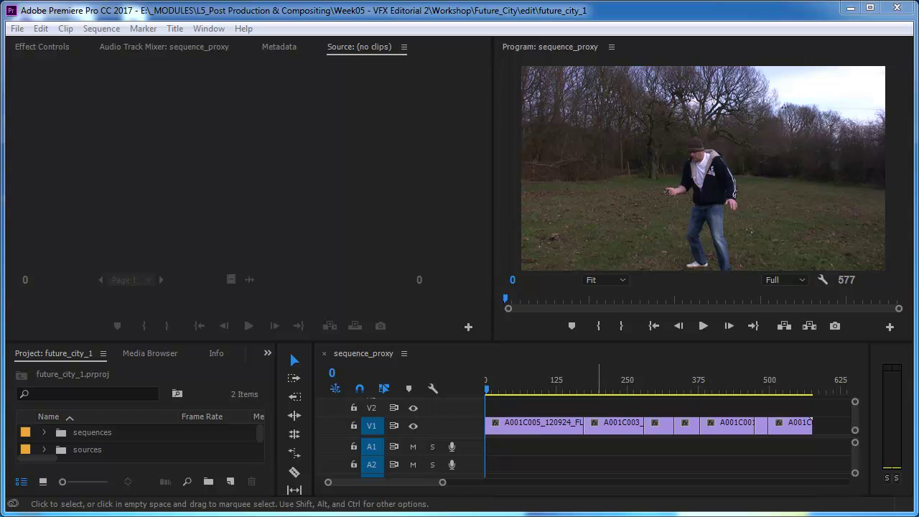
Scrub through the sequence_proxy edit from its first clip to the pocket-watch shot at frame 516 to review the cut.
{"action": "left_click_drag", "start_coordinate": [487, 390], "coordinate": [483, 456]}
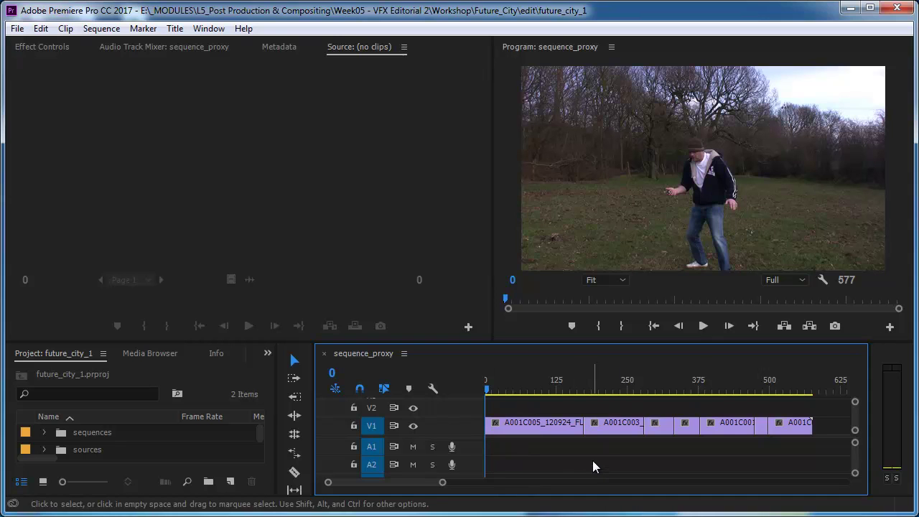
{"action": "left_click", "coordinate": [551, 432]}
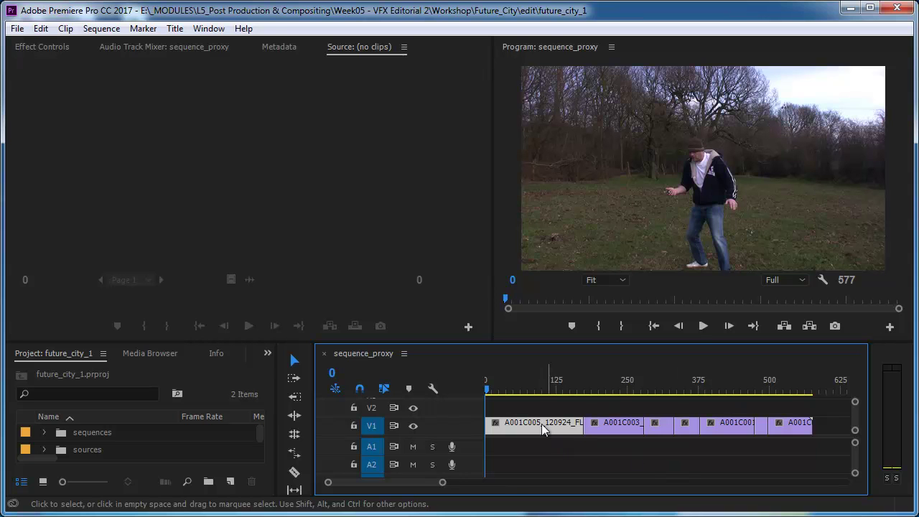
{"action": "left_click", "coordinate": [509, 390]}
{"action": "left_click_drag", "start_coordinate": [509, 390], "coordinate": [440, 427]}
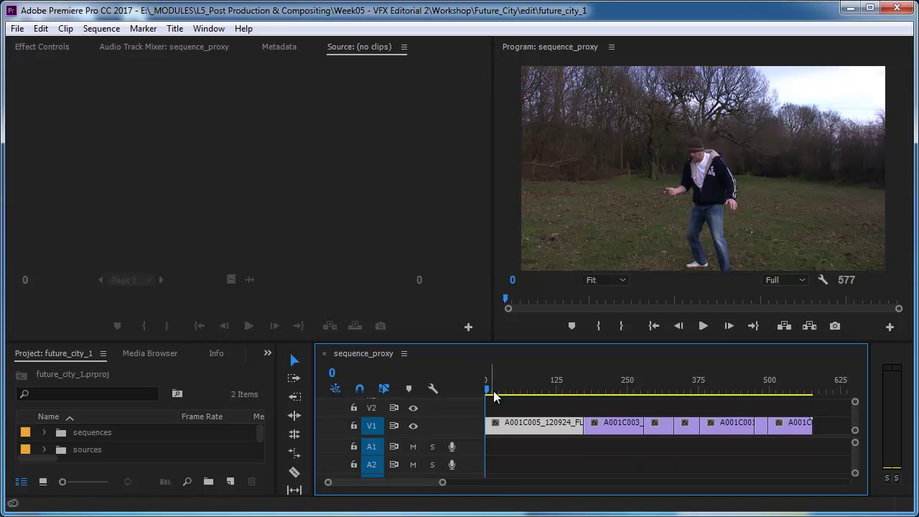
{"action": "left_click_drag", "start_coordinate": [492, 388], "coordinate": [778, 427]}
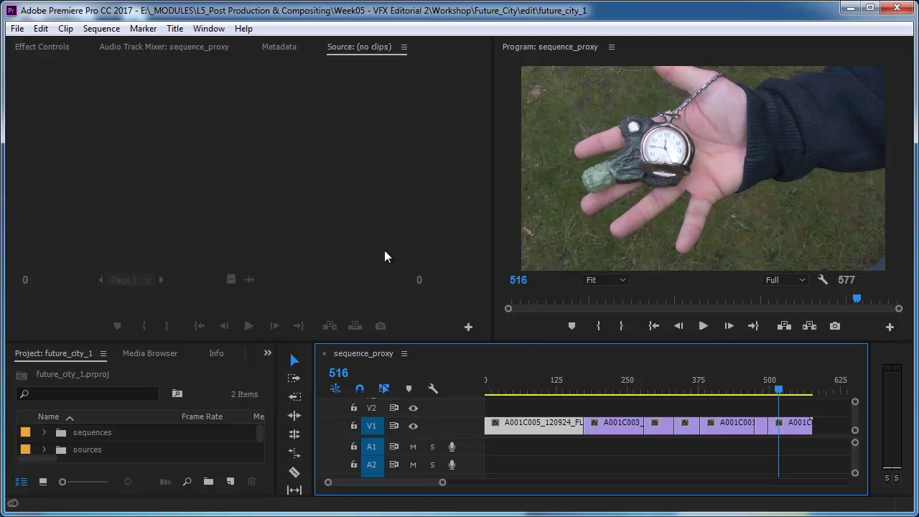
Start an AAF export of the sequence_proxy sequence, accepting the export settings with video mixdown and mono breakout off.
{"action": "left_click", "coordinate": [18, 29]}
{"action": "left_click", "coordinate": [568, 357]}
{"action": "left_click", "coordinate": [17, 29]}
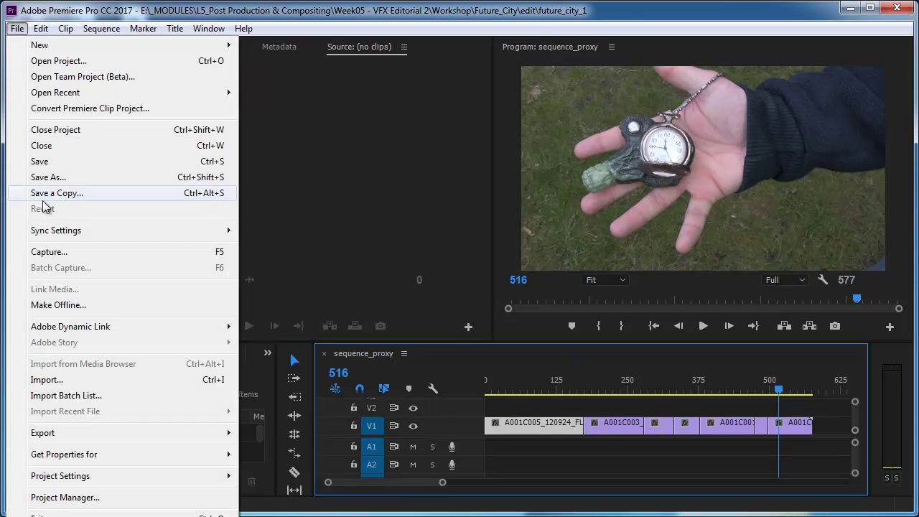
{"action": "mouse_move", "coordinate": [106, 440]}
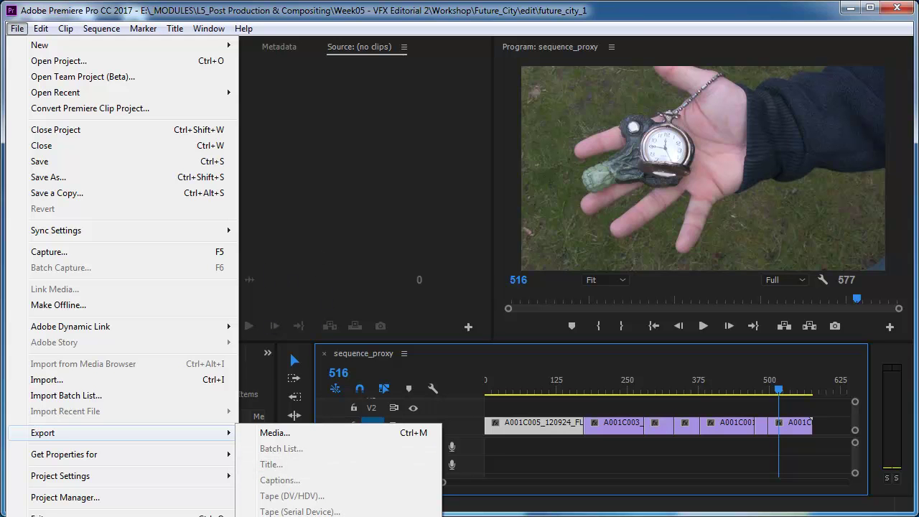
{"action": "left_click", "coordinate": [294, 514]}
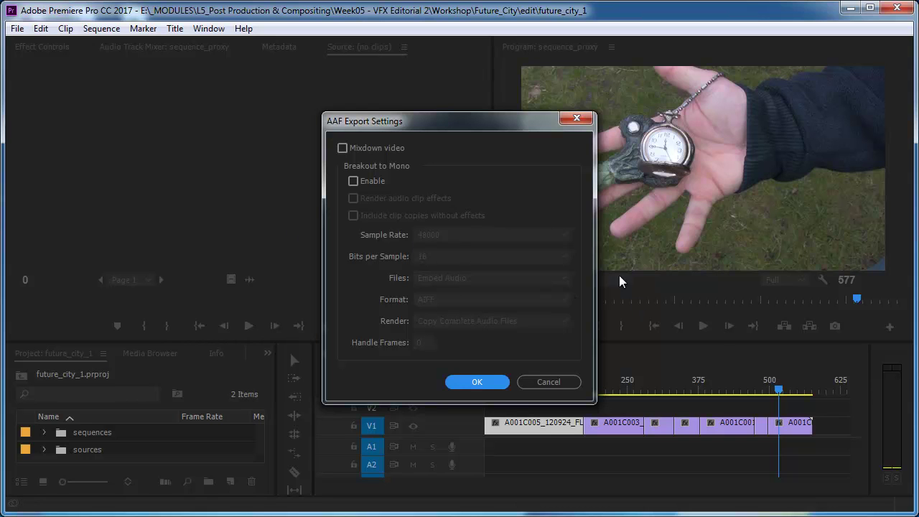
{"action": "left_click_drag", "start_coordinate": [443, 141], "coordinate": [284, 134]}
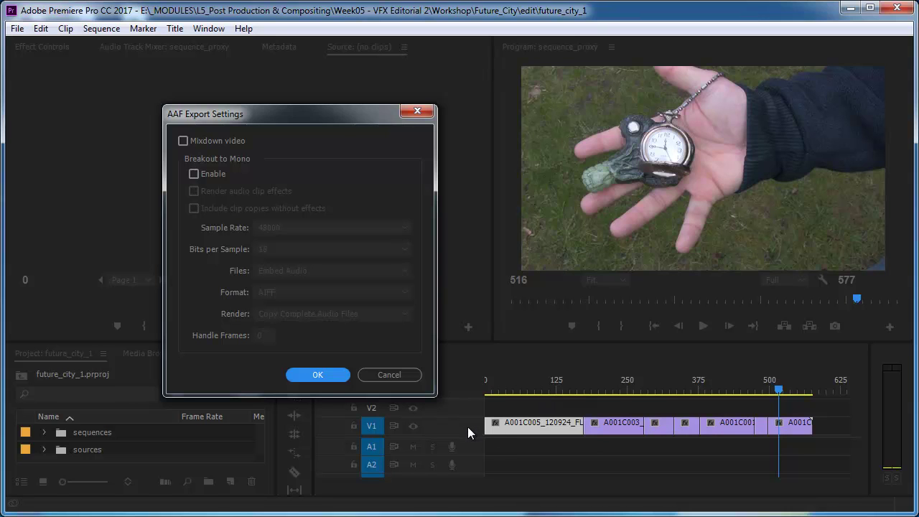
{"action": "left_click", "coordinate": [317, 374]}
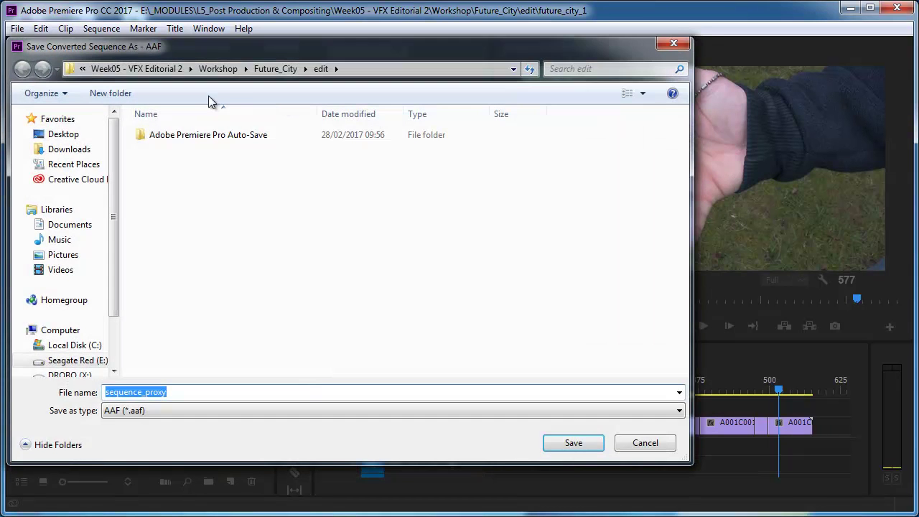
Save the exported AAF in the Future_City edl folder as sequence_proxy01.aaf.
{"action": "left_click", "coordinate": [275, 68]}
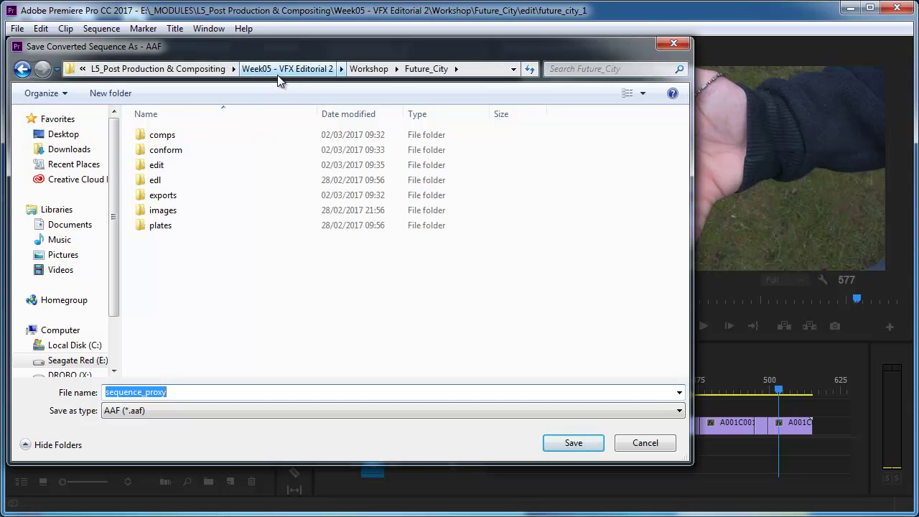
{"action": "left_click", "coordinate": [144, 184]}
{"action": "double_click", "coordinate": [142, 181]}
{"action": "left_click", "coordinate": [168, 136]}
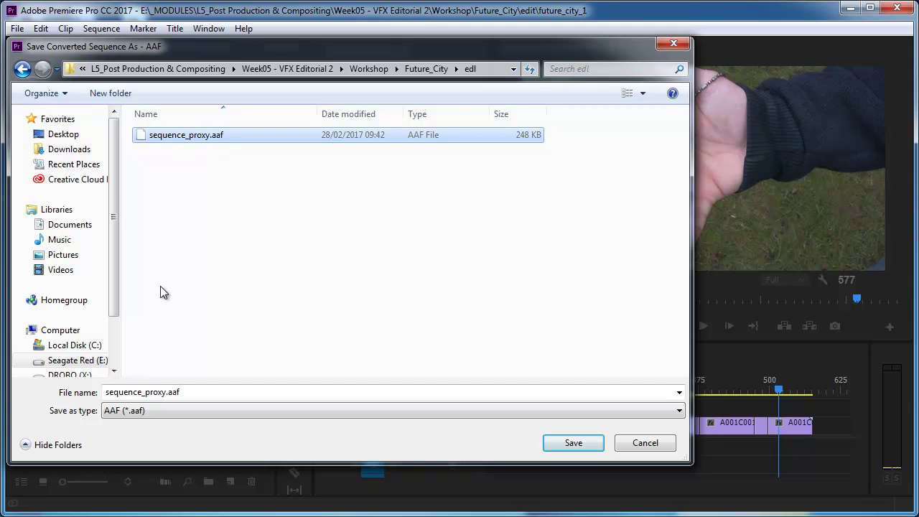
{"action": "left_click", "coordinate": [163, 394]}
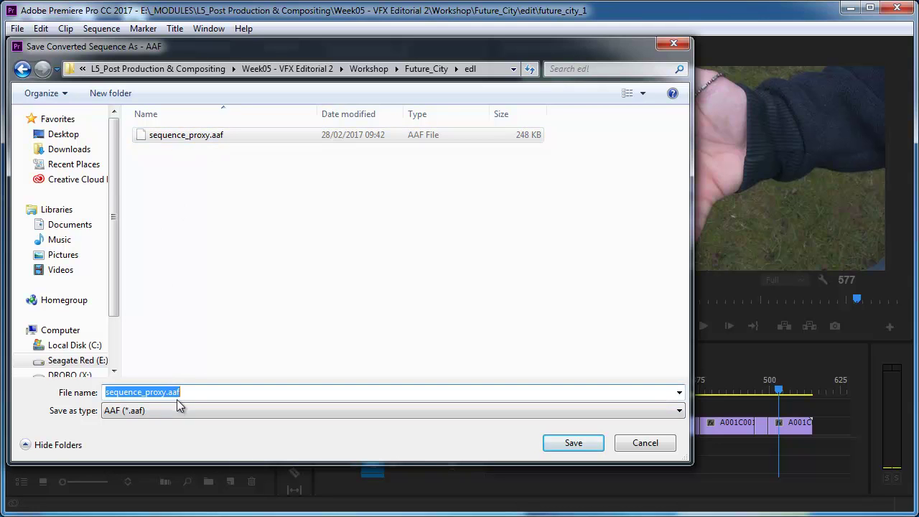
{"action": "left_click", "coordinate": [174, 393]}
{"action": "type", "text": "01"}
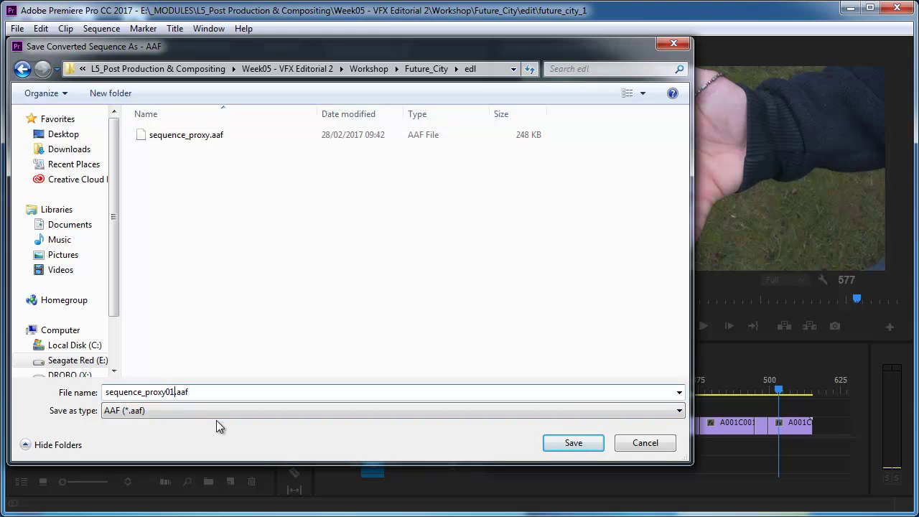
{"action": "left_click", "coordinate": [573, 442]}
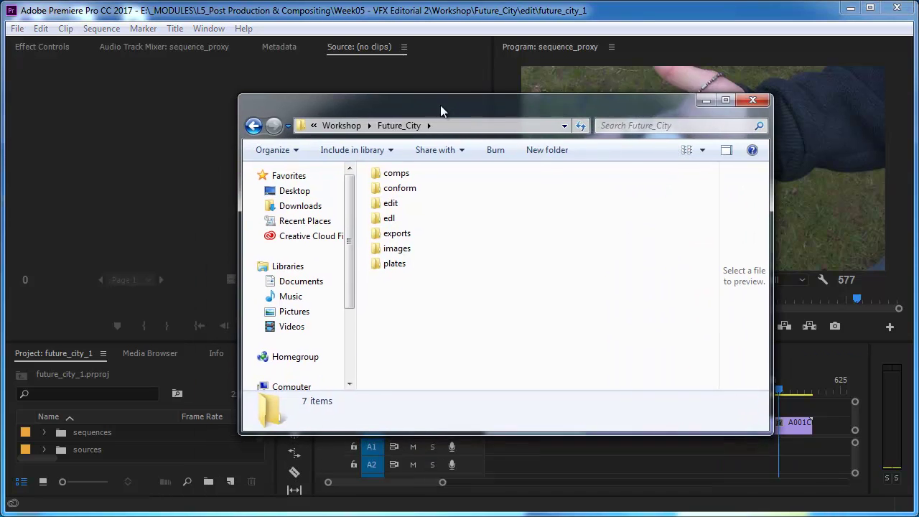
Open the edl folder in Windows Explorer and examine the exported AAF alongside the existing XML and EDL files.
{"action": "double_click", "coordinate": [357, 208]}
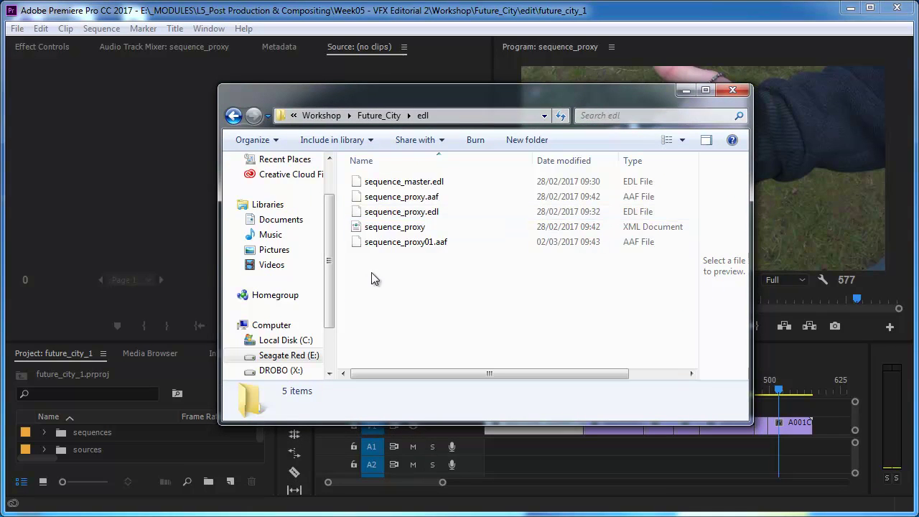
{"action": "left_click", "coordinate": [364, 245]}
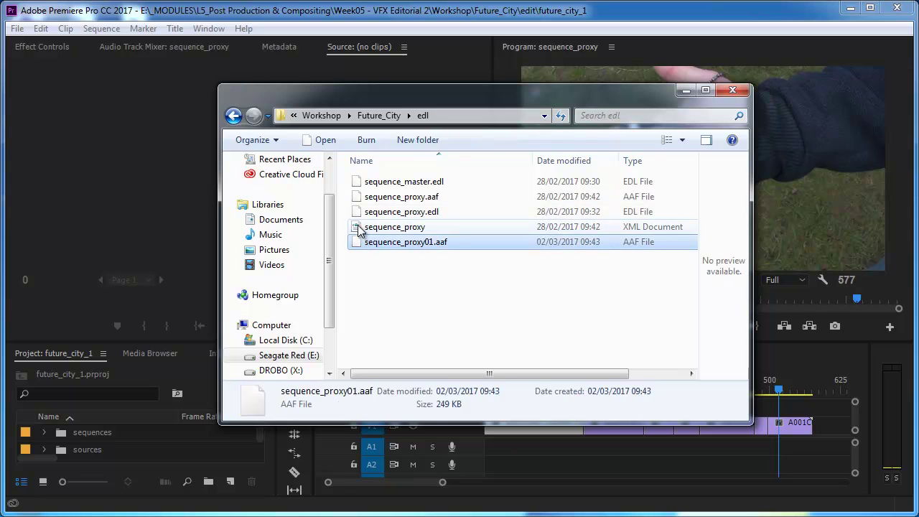
{"action": "left_click", "coordinate": [363, 228]}
{"action": "left_click", "coordinate": [412, 278]}
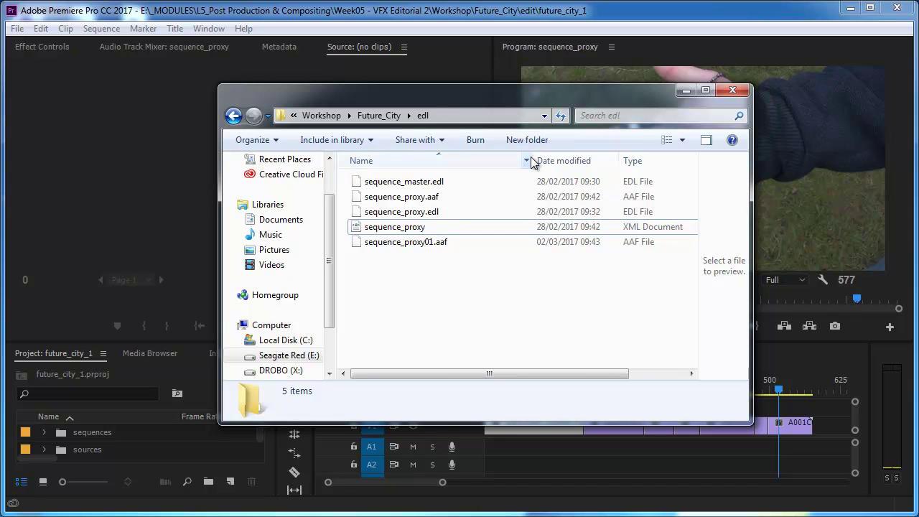
{"action": "left_click_drag", "start_coordinate": [544, 165], "coordinate": [495, 163]}
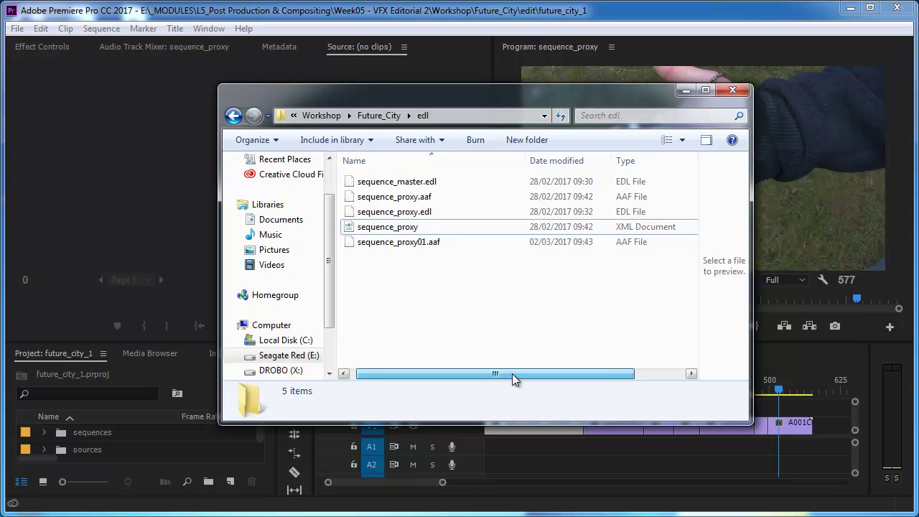
{"action": "left_click", "coordinate": [401, 245]}
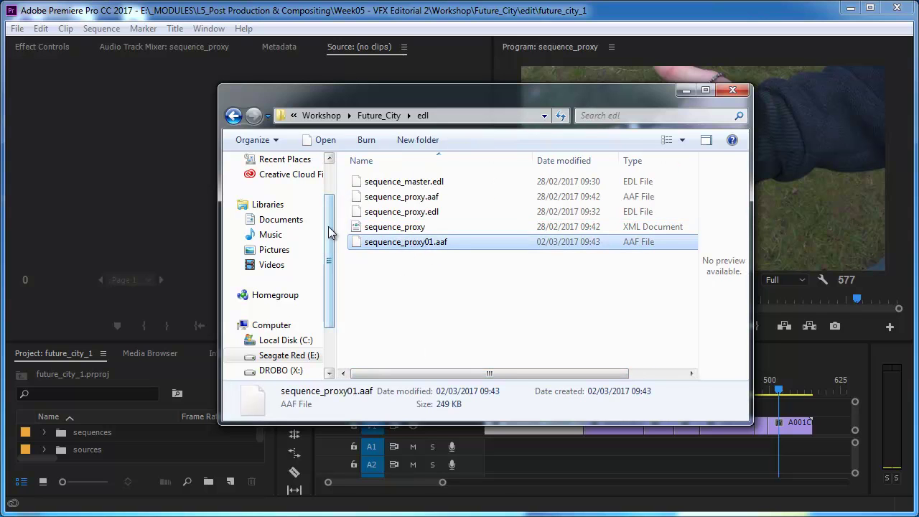
{"action": "left_click", "coordinate": [354, 230]}
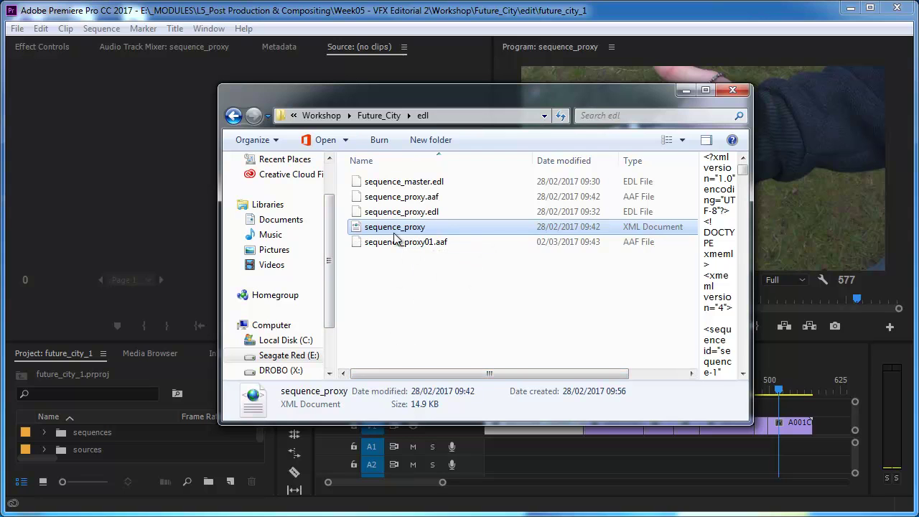
{"action": "left_click", "coordinate": [408, 215]}
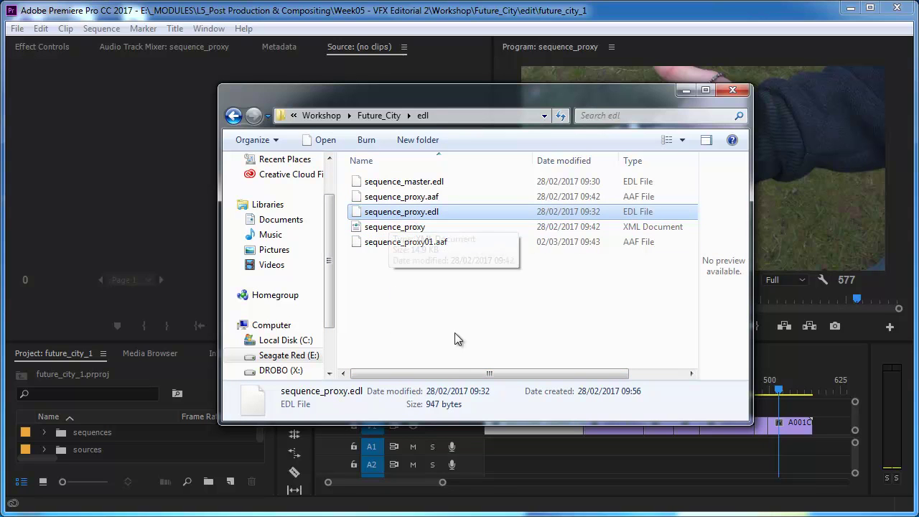
{"action": "left_click_drag", "start_coordinate": [457, 375], "coordinate": [425, 382]}
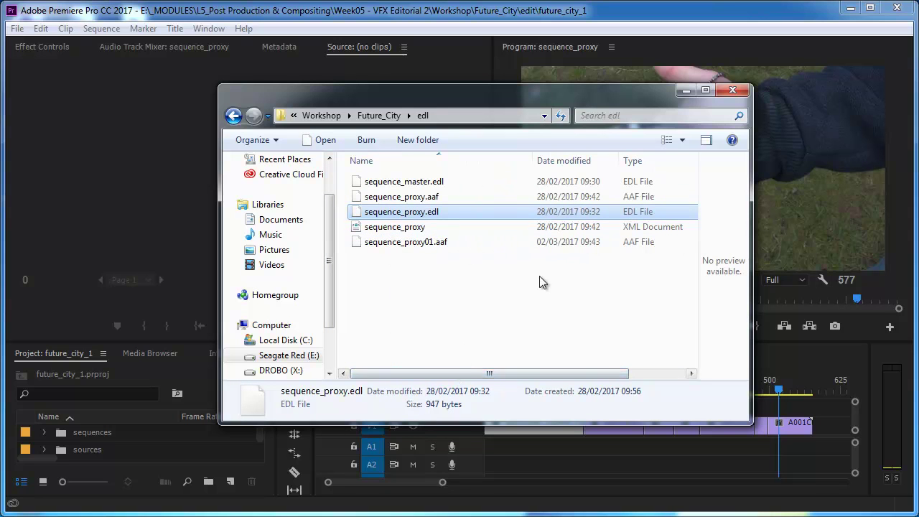
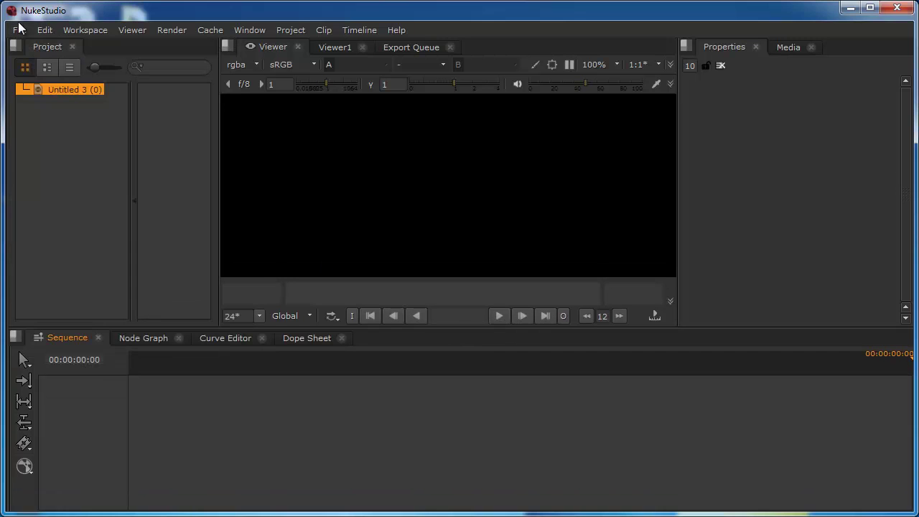
Create a new project in NukeStudio and widen the project browser area.
{"action": "left_click", "coordinate": [20, 31]}
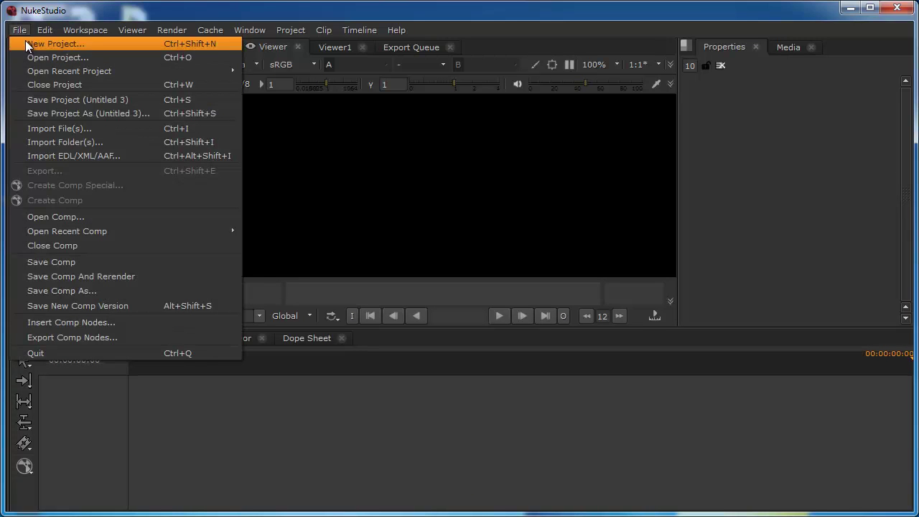
{"action": "left_click", "coordinate": [26, 44]}
{"action": "left_click", "coordinate": [60, 94]}
{"action": "left_click", "coordinate": [60, 98]}
{"action": "right_click", "coordinate": [59, 100]}
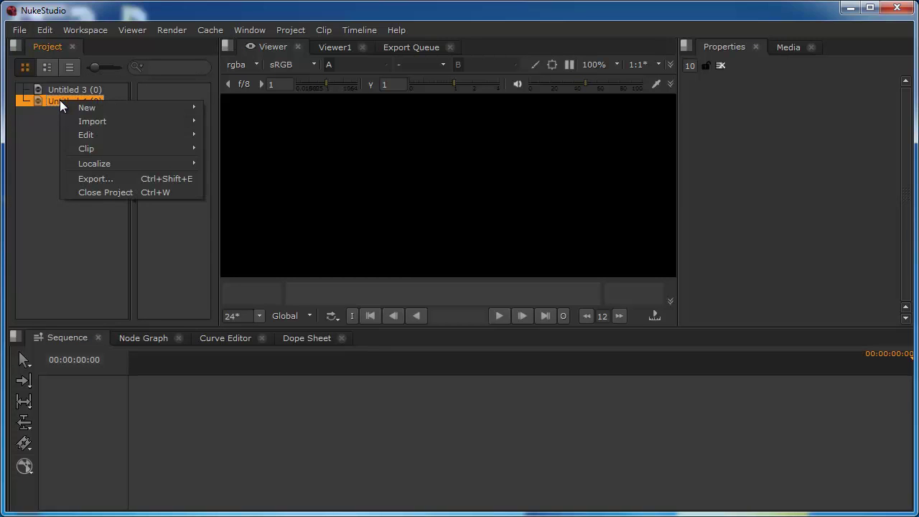
{"action": "left_click", "coordinate": [30, 113]}
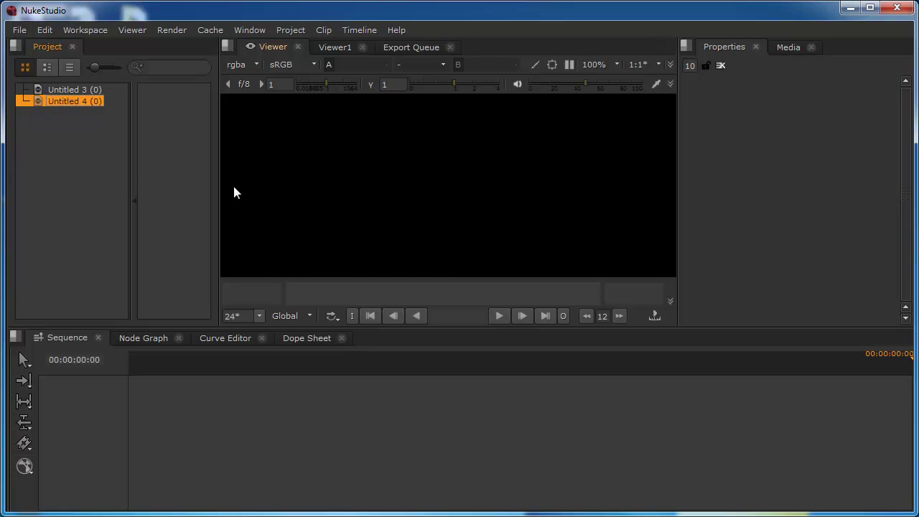
{"action": "left_click_drag", "start_coordinate": [217, 181], "coordinate": [277, 191]}
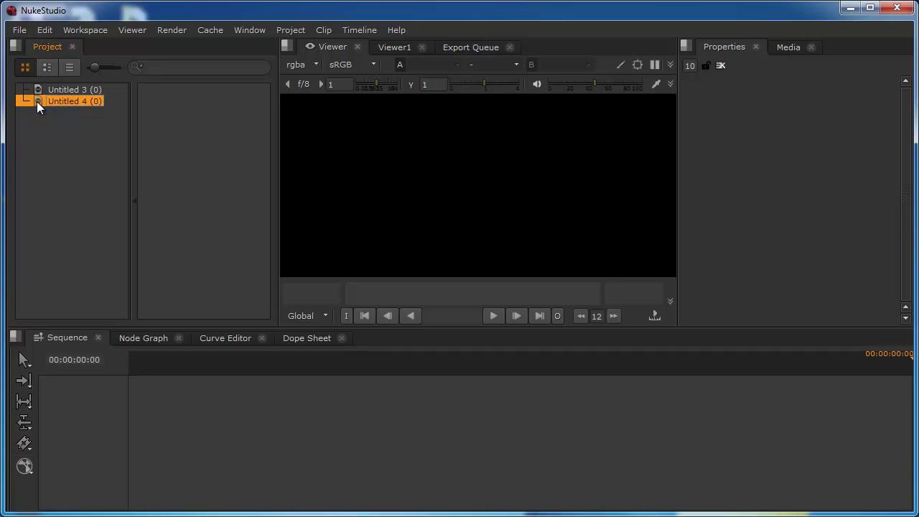
Import sequence_proxy01.aaf from the Week05 Workshop/Future_City/edl folder on drive E into the Untitled 3 project.
{"action": "left_click", "coordinate": [35, 91]}
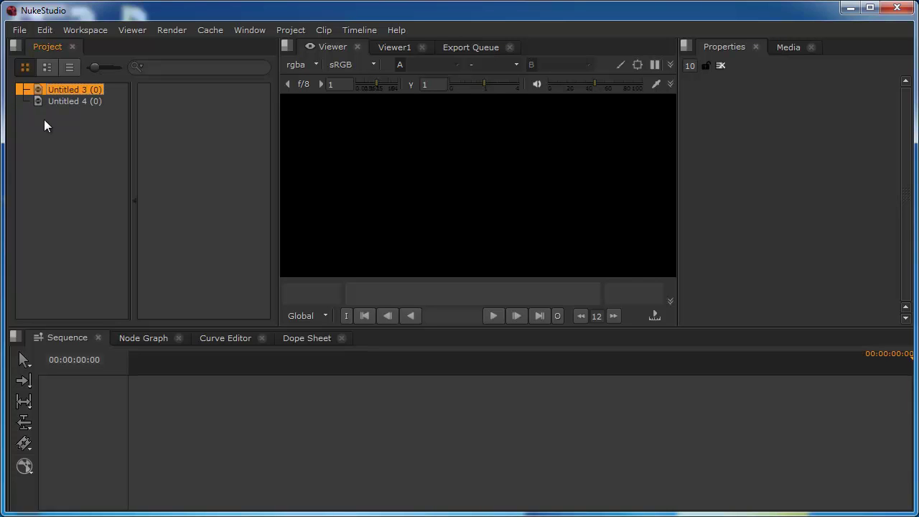
{"action": "left_click", "coordinate": [20, 30]}
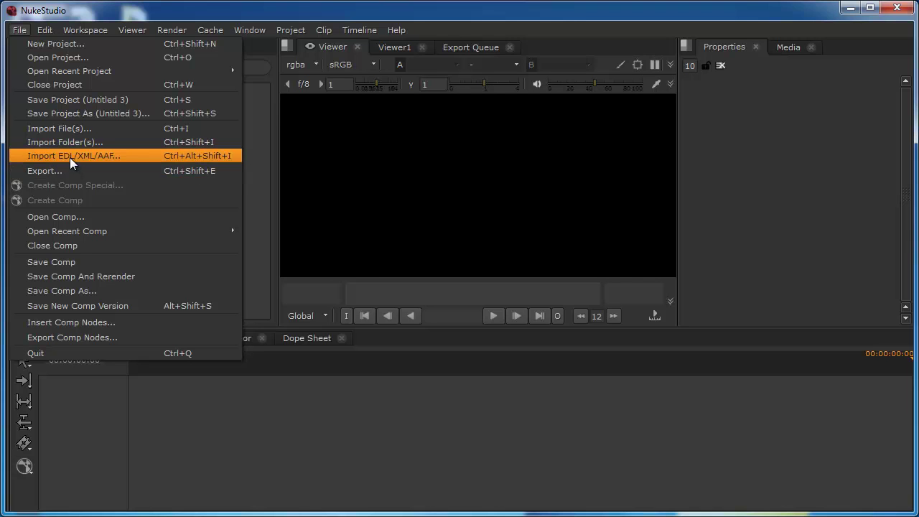
{"action": "left_click", "coordinate": [148, 155]}
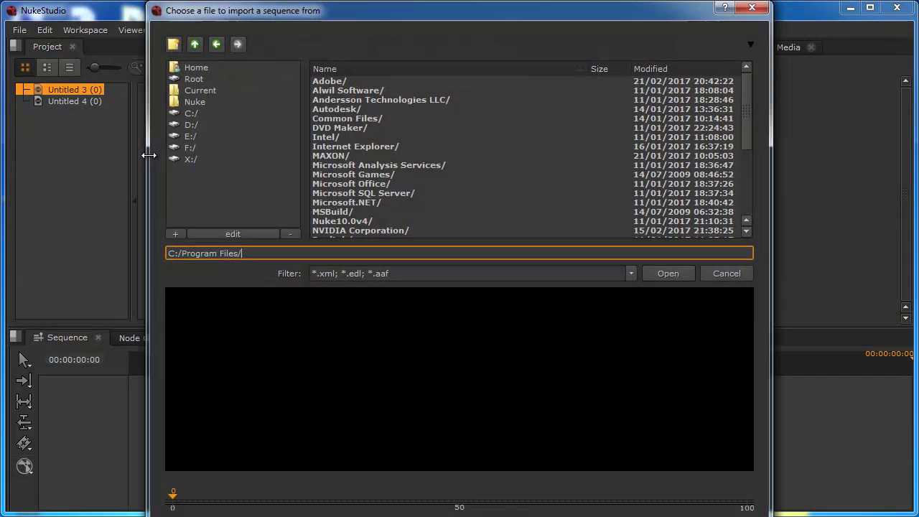
{"action": "left_click", "coordinate": [189, 136]}
{"action": "double_click", "coordinate": [332, 91]}
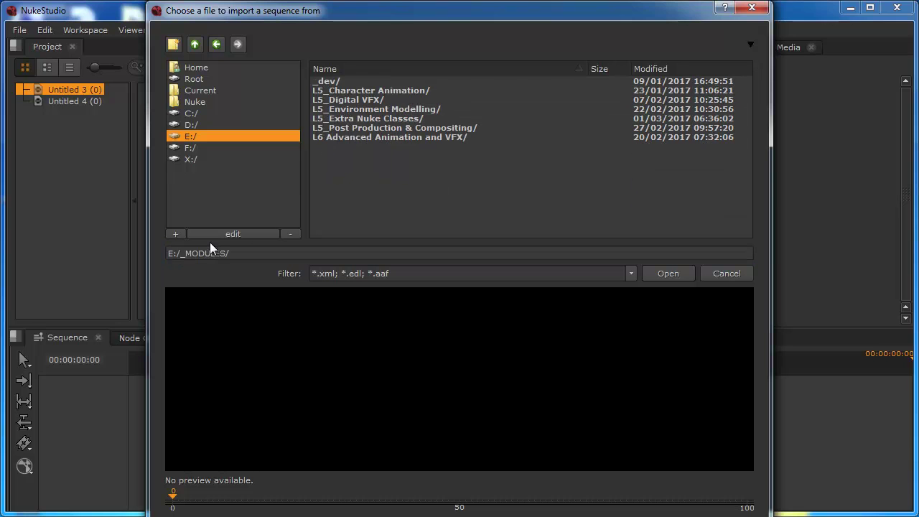
{"action": "double_click", "coordinate": [359, 128]}
{"action": "double_click", "coordinate": [374, 145]}
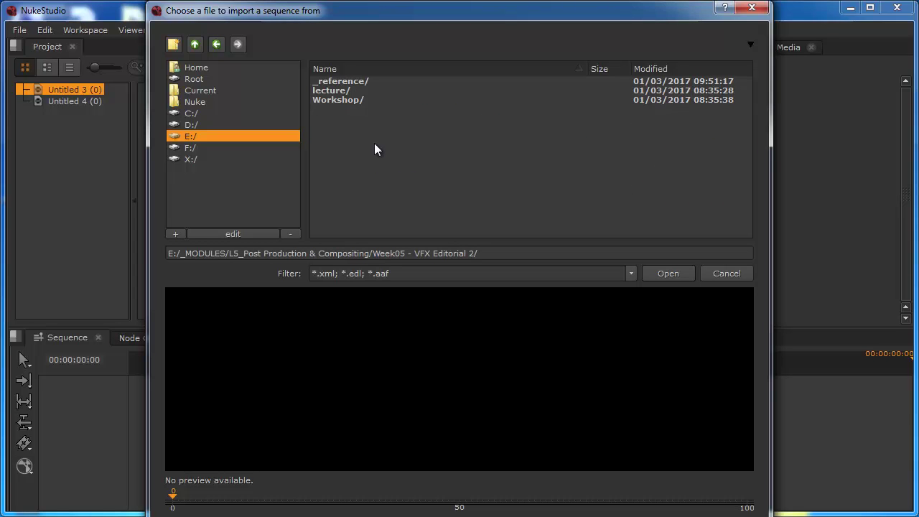
{"action": "double_click", "coordinate": [339, 99]}
{"action": "double_click", "coordinate": [336, 94]}
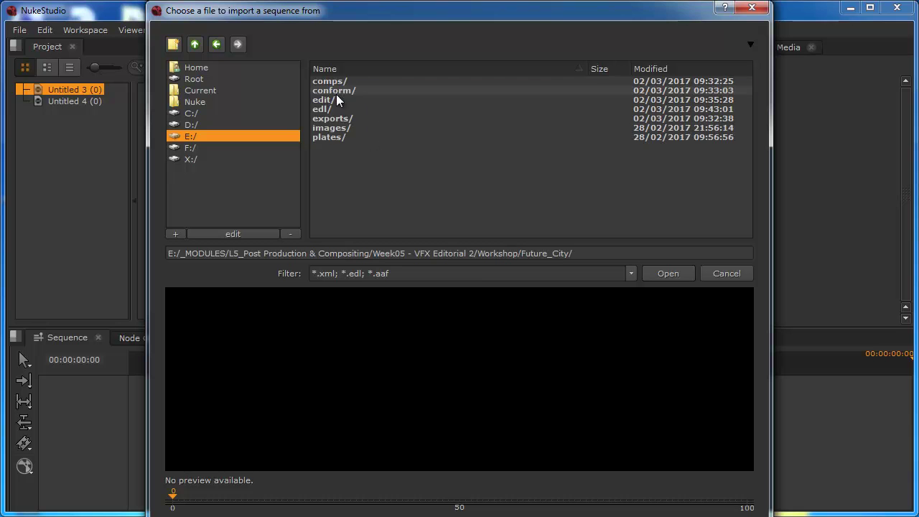
{"action": "double_click", "coordinate": [320, 109]}
{"action": "left_click", "coordinate": [352, 118]}
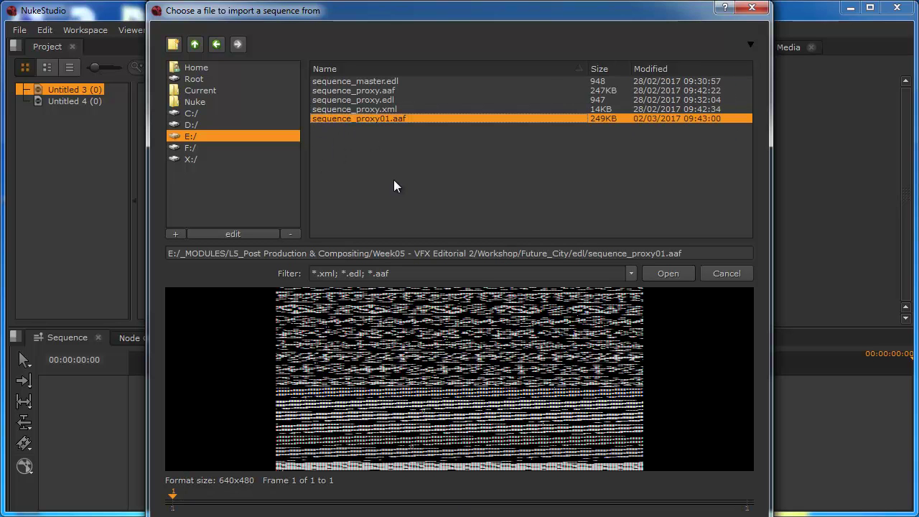
{"action": "left_click", "coordinate": [665, 273]}
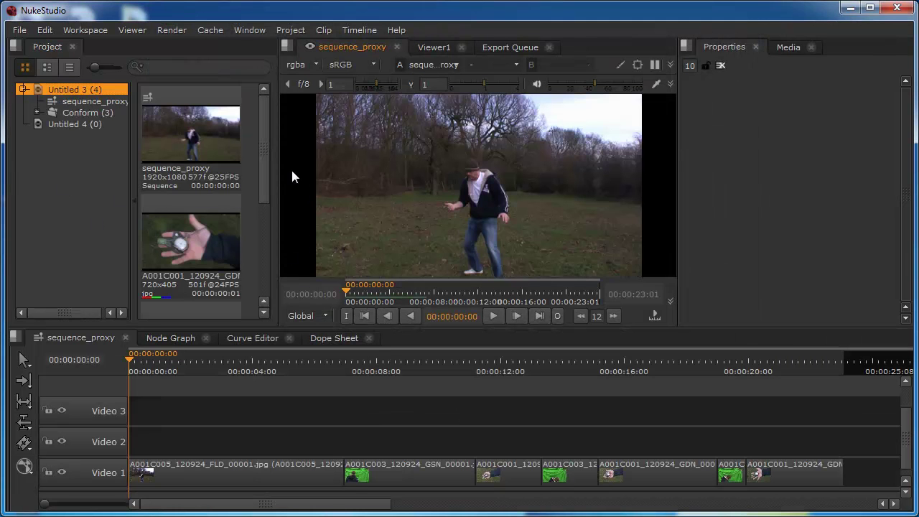
{"action": "mouse_move", "coordinate": [266, 166]}
{"action": "left_mouse_down"}
{"action": "mouse_move", "coordinate": [268, 251]}
{"action": "mouse_move", "coordinate": [283, 165]}
{"action": "left_mouse_up"}
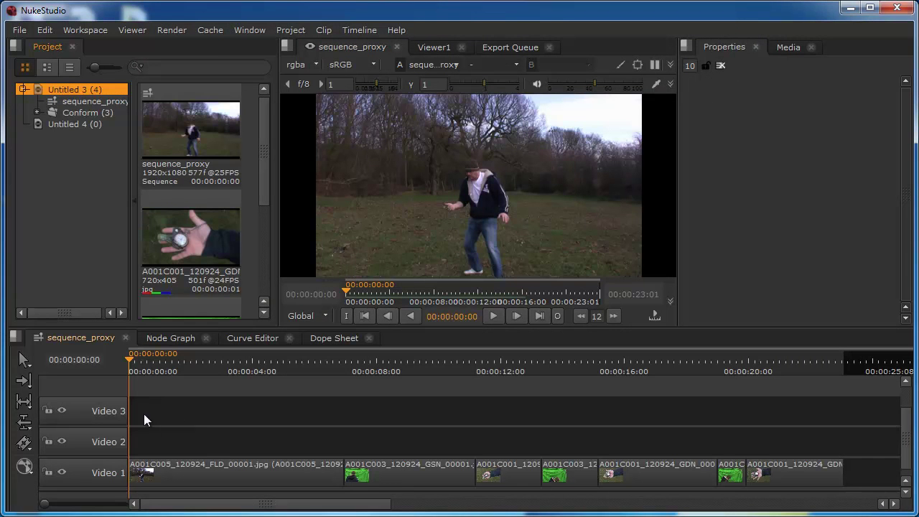
{"action": "left_click_drag", "start_coordinate": [135, 365], "coordinate": [109, 396]}
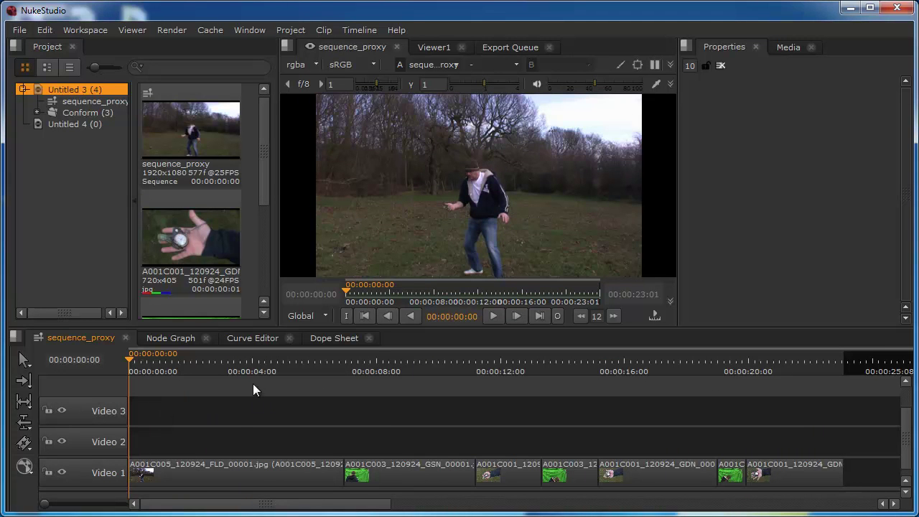
{"action": "mouse_move", "coordinate": [267, 142]}
{"action": "left_mouse_down"}
{"action": "mouse_move", "coordinate": [271, 275]}
{"action": "mouse_move", "coordinate": [267, 138]}
{"action": "left_mouse_up"}
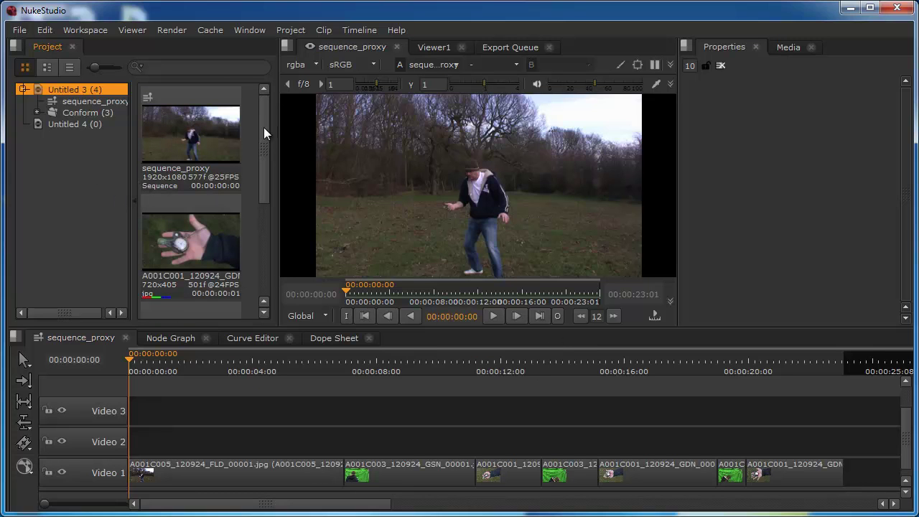
{"action": "left_click_drag", "start_coordinate": [265, 141], "coordinate": [270, 92]}
{"action": "left_click", "coordinate": [180, 176]}
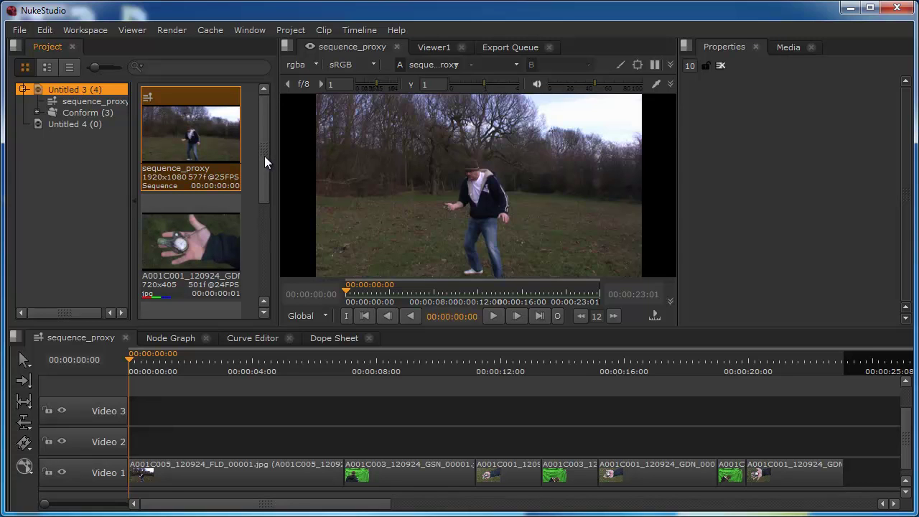
Delete the Conform bin and its clips from the Untitled 3 project.
{"action": "left_click", "coordinate": [37, 112]}
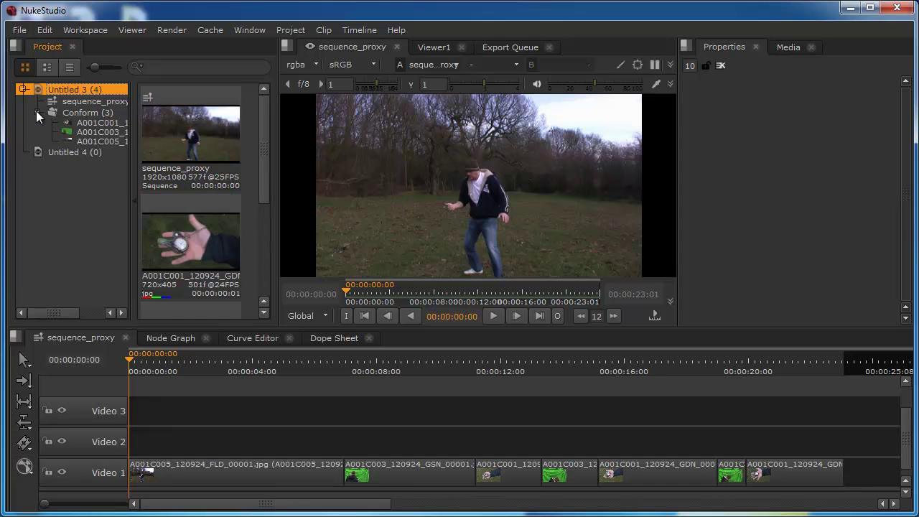
{"action": "left_click", "coordinate": [69, 112]}
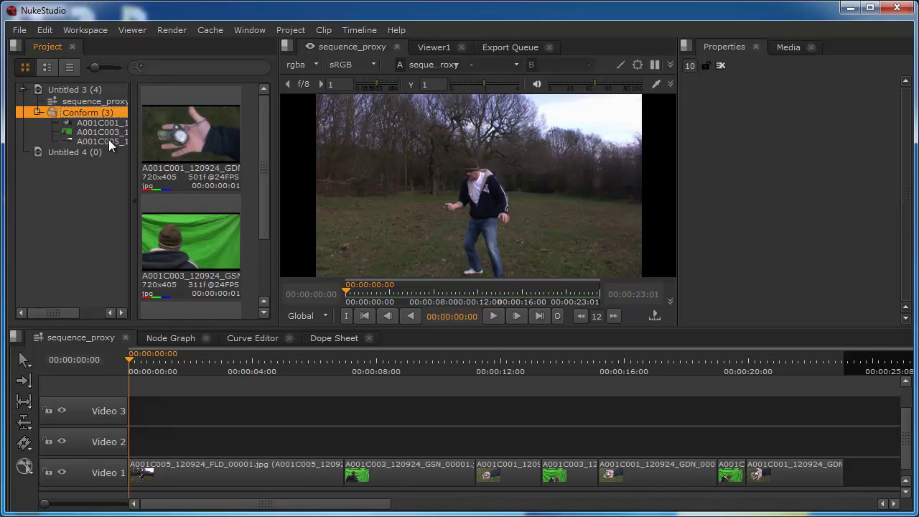
{"action": "key", "text": "Delete"}
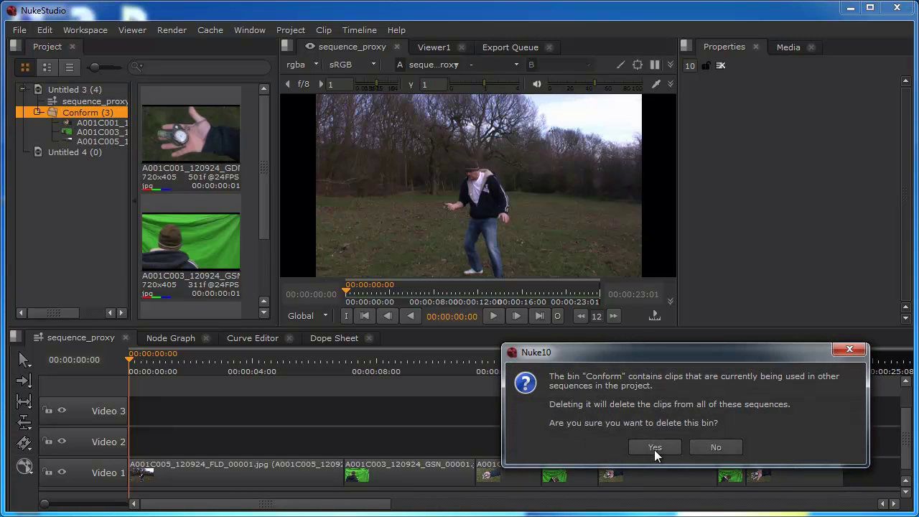
{"action": "left_click", "coordinate": [655, 447]}
{"action": "mouse_move", "coordinate": [135, 367]}
{"action": "left_mouse_down"}
{"action": "mouse_move", "coordinate": [533, 413]}
{"action": "mouse_move", "coordinate": [558, 426]}
{"action": "mouse_move", "coordinate": [133, 363]}
{"action": "left_mouse_up"}
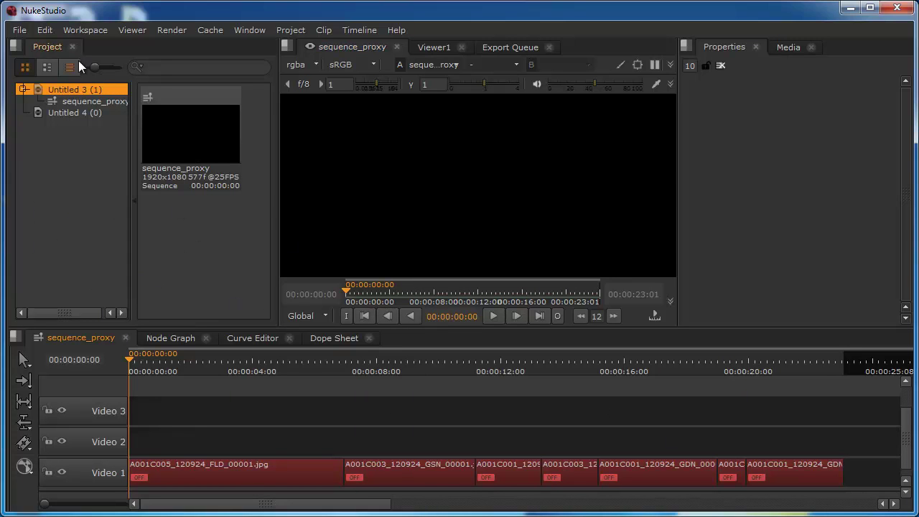
Switch to the Conforming workspace and enlarge the timeline area.
{"action": "left_click", "coordinate": [81, 31]}
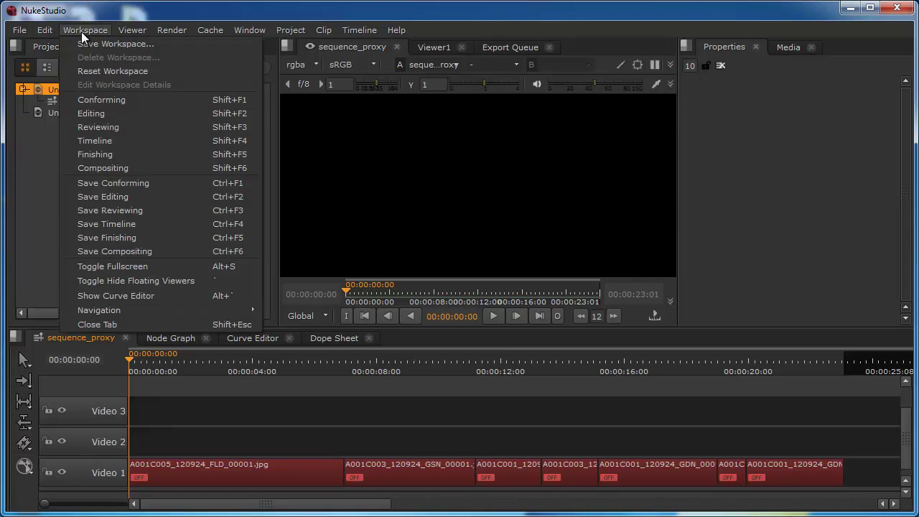
{"action": "left_click", "coordinate": [100, 97]}
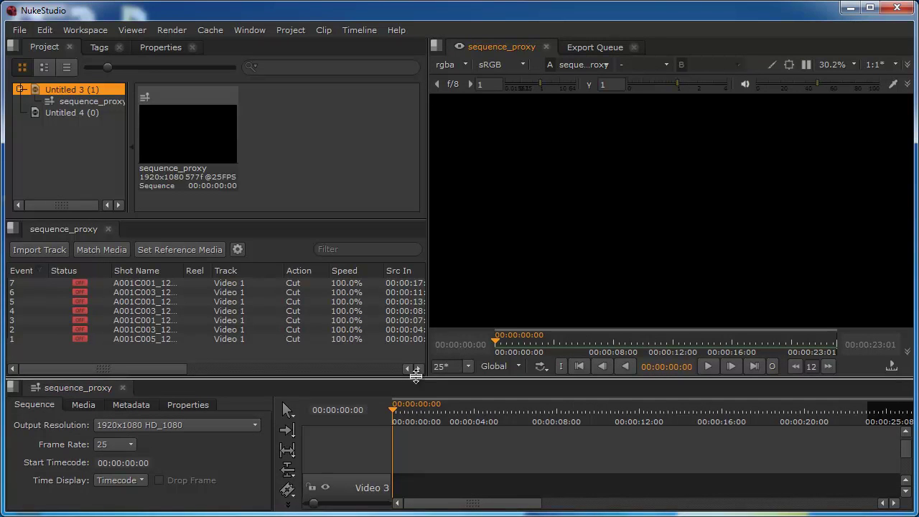
{"action": "left_click_drag", "start_coordinate": [414, 378], "coordinate": [414, 356]}
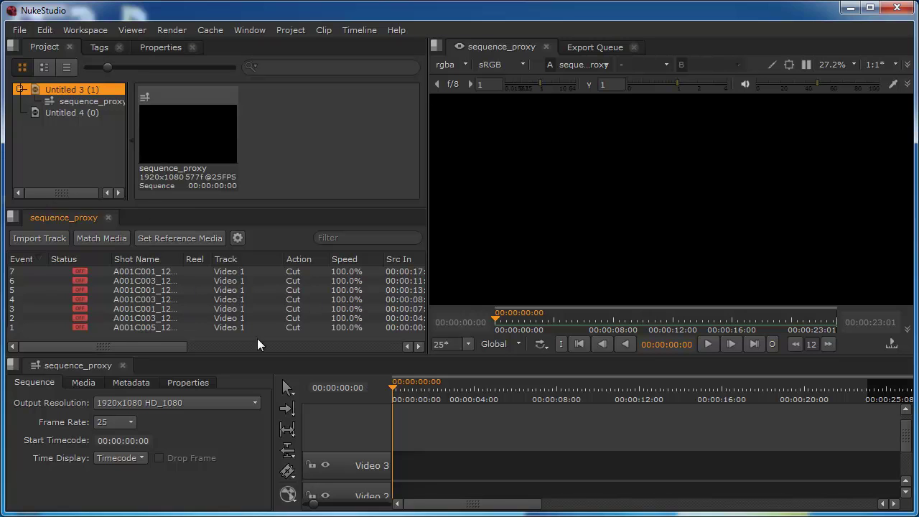
Match media for all seven sequence_proxy events from the Week05 Workshop/Future_City/plates/proxy folder on drive E, keeping the default conform options.
{"action": "left_click_drag", "start_coordinate": [145, 335], "coordinate": [88, 271]}
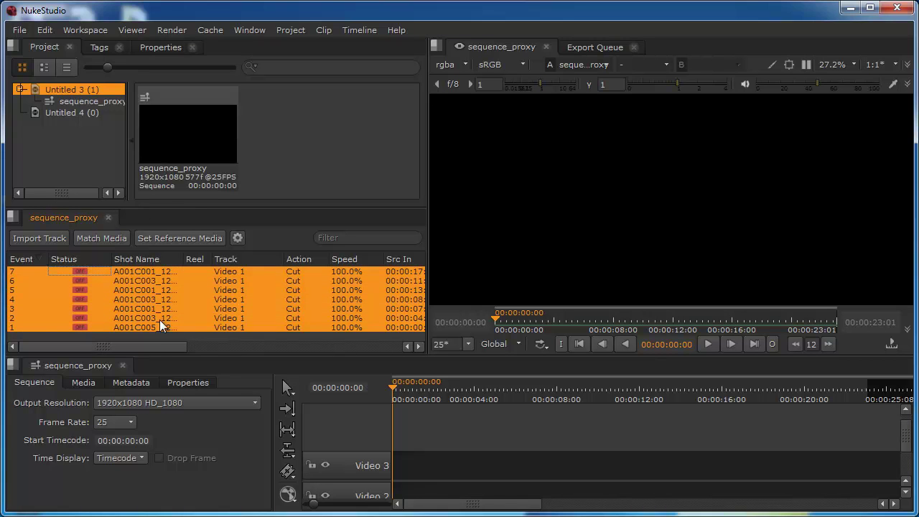
{"action": "left_click_drag", "start_coordinate": [125, 346], "coordinate": [91, 400]}
{"action": "left_click_drag", "start_coordinate": [906, 431], "coordinate": [907, 460]}
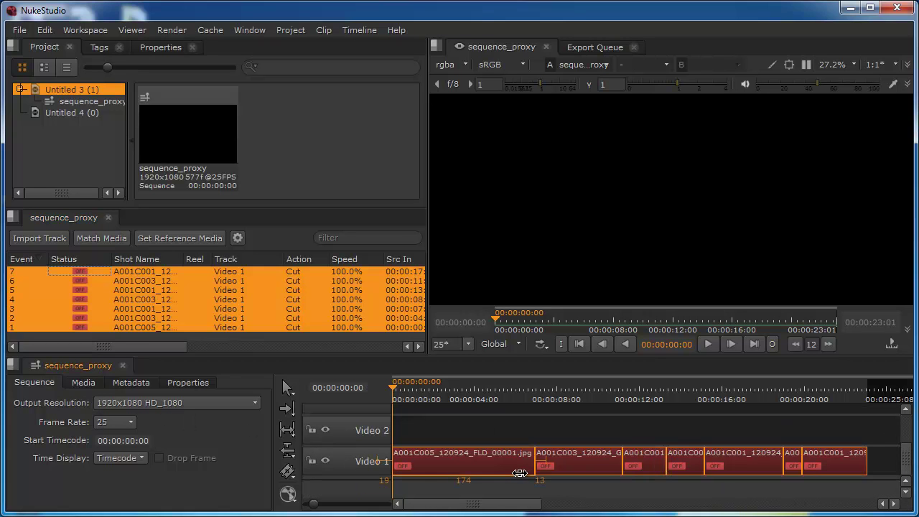
{"action": "left_click", "coordinate": [96, 238]}
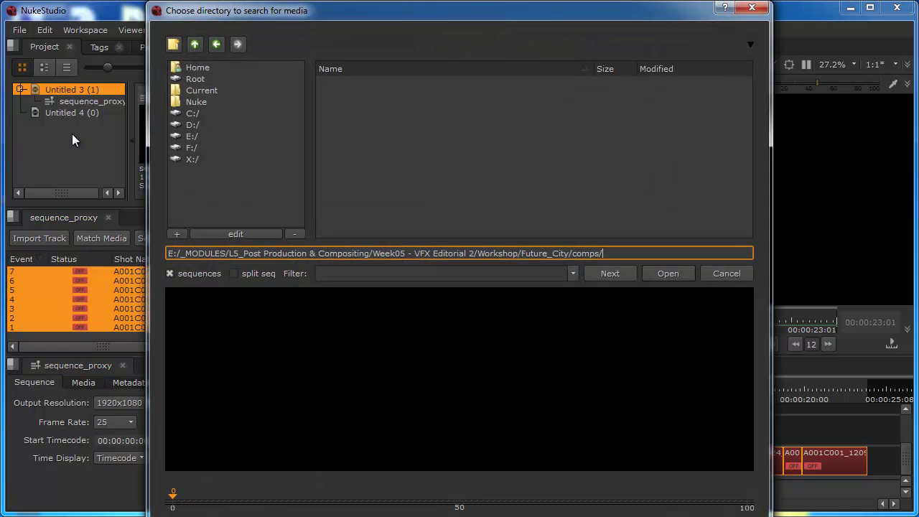
{"action": "left_click", "coordinate": [188, 136]}
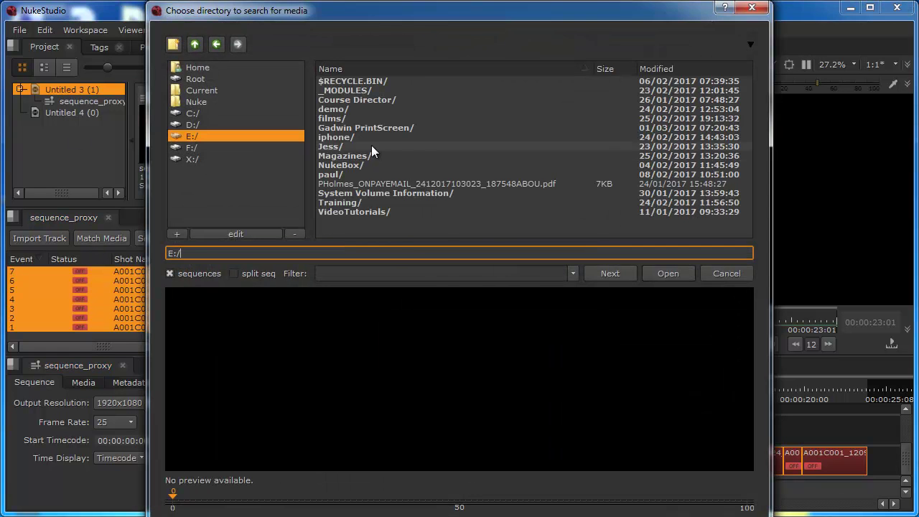
{"action": "double_click", "coordinate": [347, 90]}
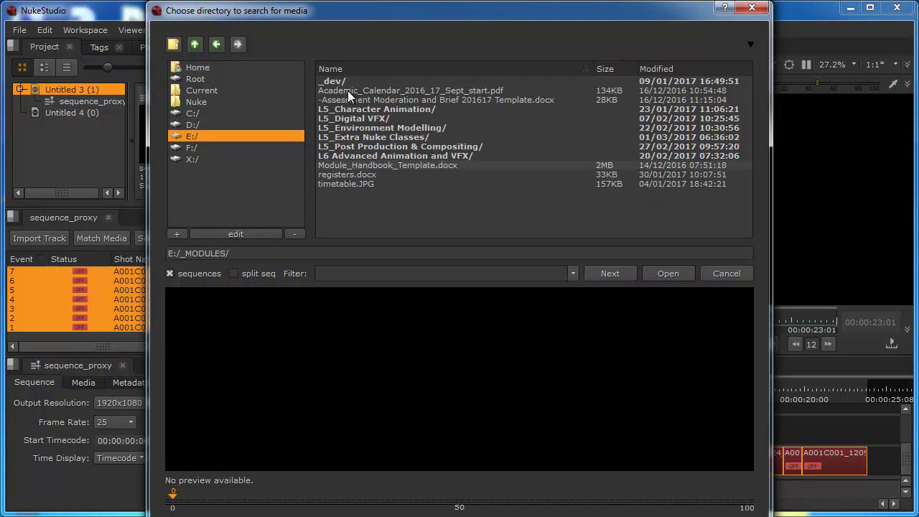
{"action": "double_click", "coordinate": [353, 147]}
{"action": "double_click", "coordinate": [364, 229]}
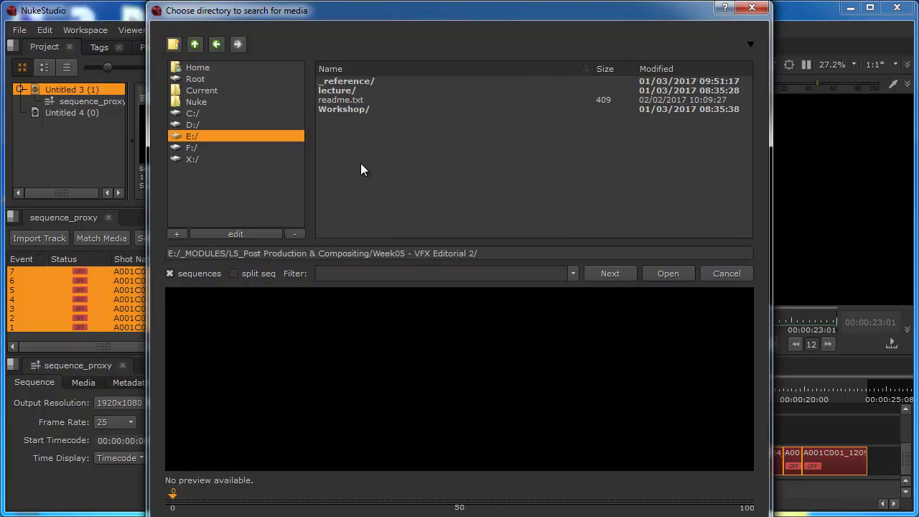
{"action": "double_click", "coordinate": [340, 109]}
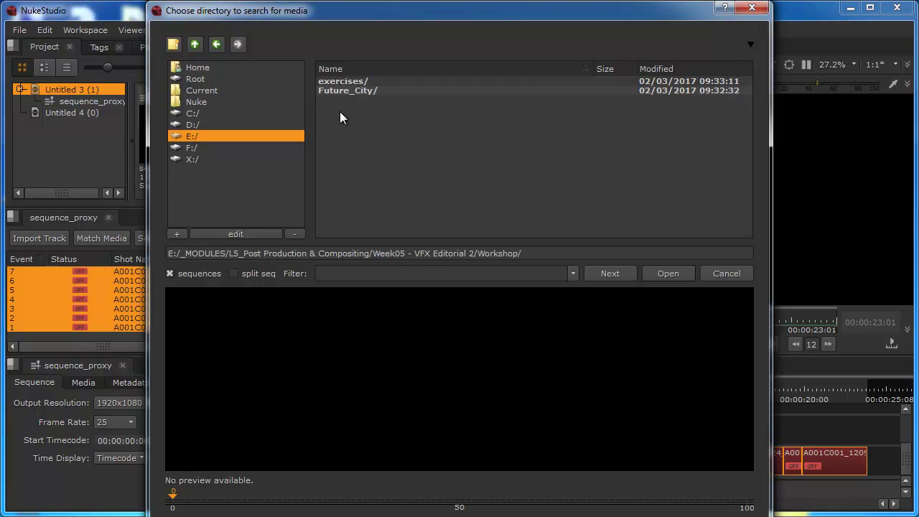
{"action": "double_click", "coordinate": [344, 91]}
{"action": "double_click", "coordinate": [330, 138]}
{"action": "double_click", "coordinate": [325, 91]}
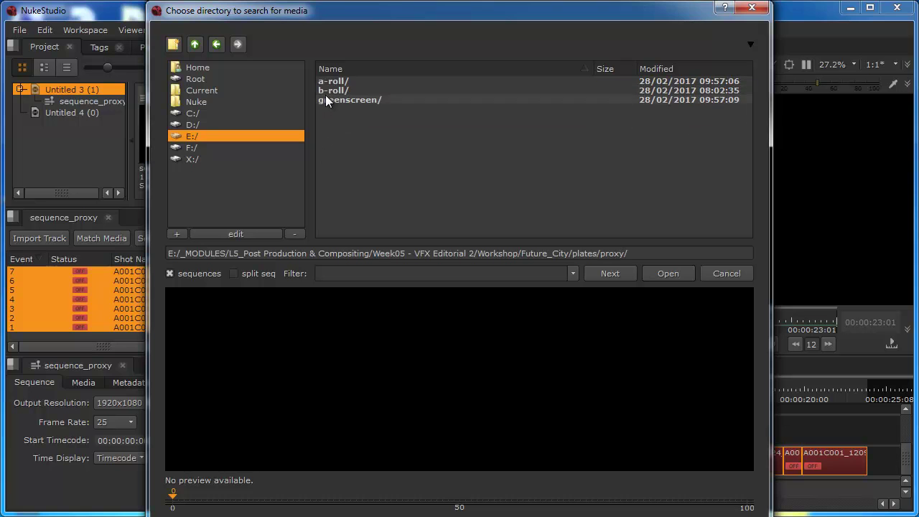
{"action": "left_click", "coordinate": [662, 274]}
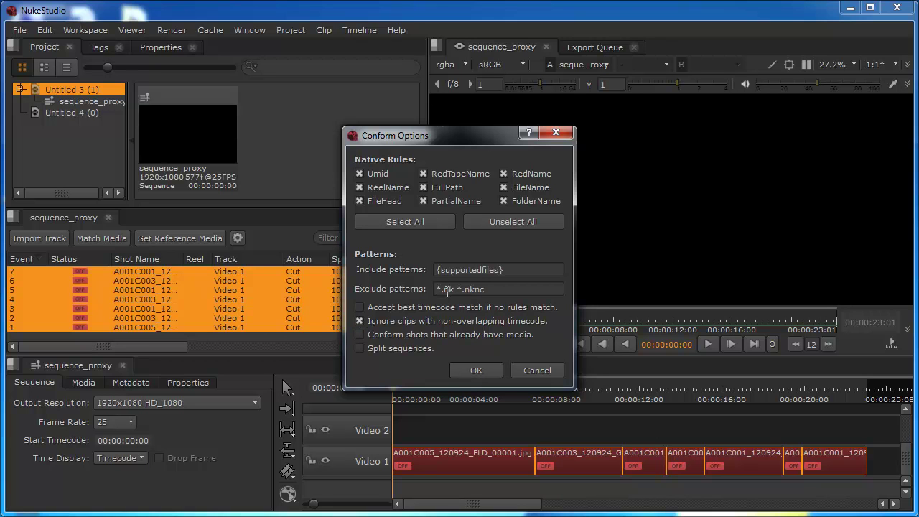
{"action": "left_click", "coordinate": [471, 370]}
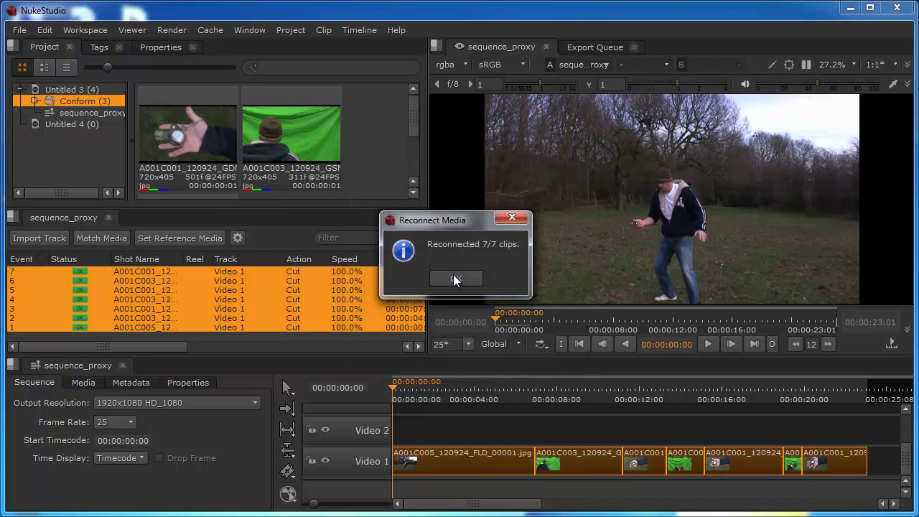
{"action": "left_click", "coordinate": [453, 280]}
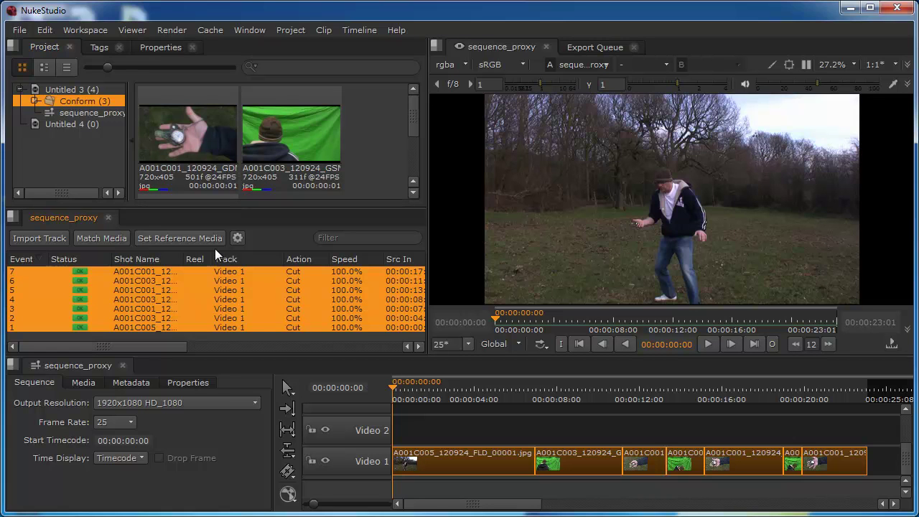
{"action": "left_click", "coordinate": [185, 401]}
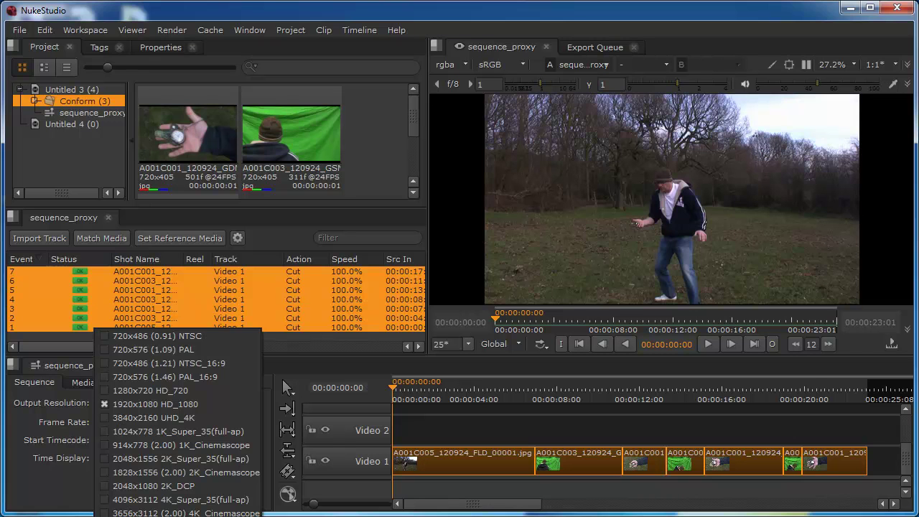
{"action": "left_click", "coordinate": [176, 514]}
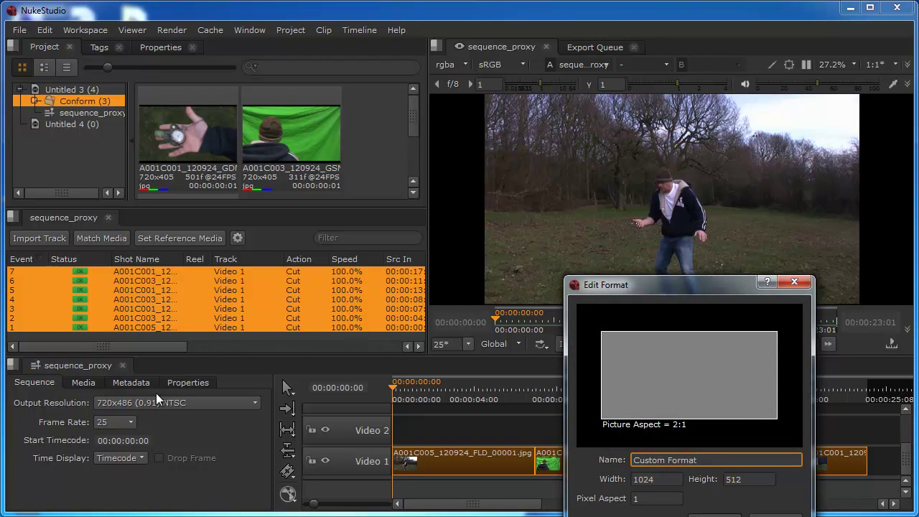
{"action": "key", "text": "Escape"}
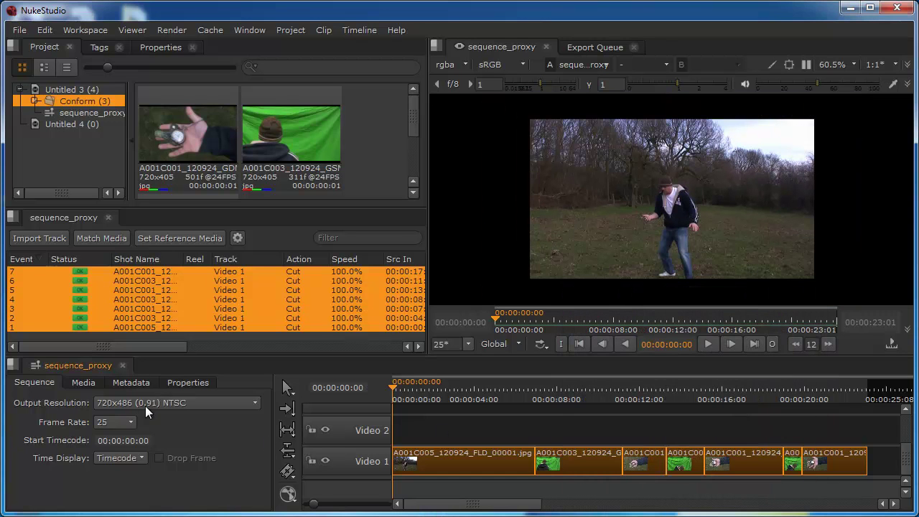
Set the sequence's output resolution to a new custom format named Proxy, 720 wide by 405 high.
{"action": "left_click", "coordinate": [151, 402]}
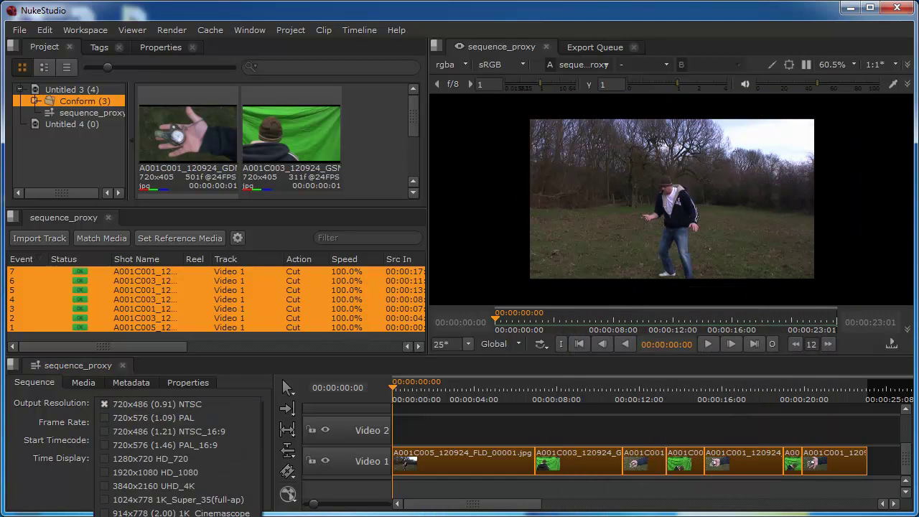
{"action": "left_click", "coordinate": [176, 499]}
{"action": "left_click_drag", "start_coordinate": [702, 459], "coordinate": [632, 459]}
{"action": "type", "text": "Proxy"}
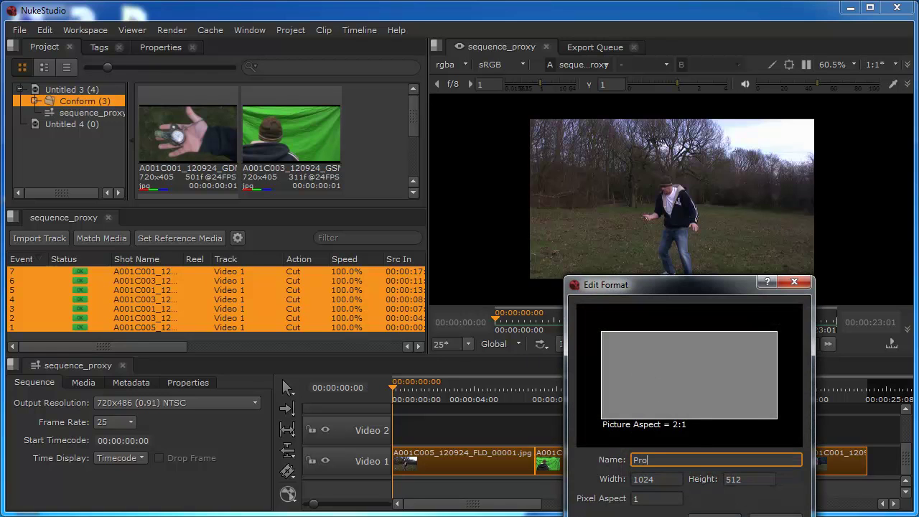
{"action": "double_click", "coordinate": [679, 477]}
{"action": "type", "text": "720"}
{"action": "key", "text": "Tab"}
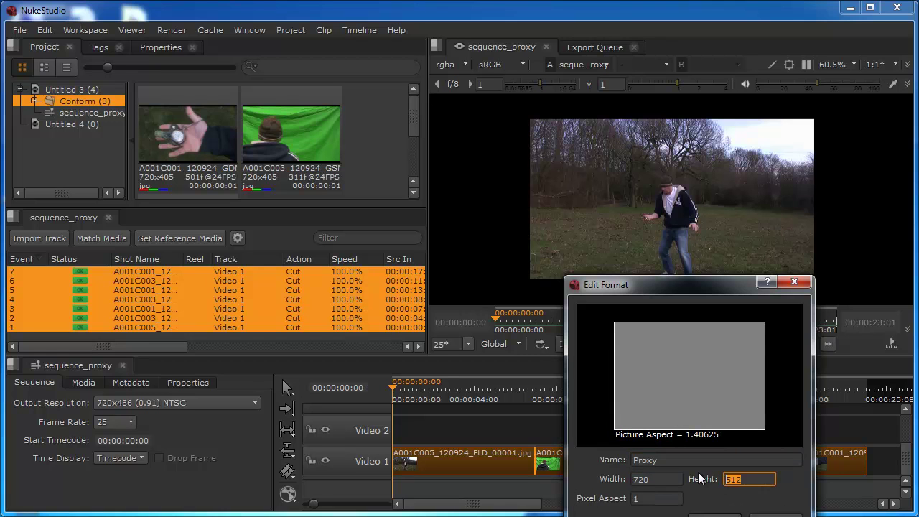
{"action": "type", "text": "405"}
{"action": "key", "text": "Return"}
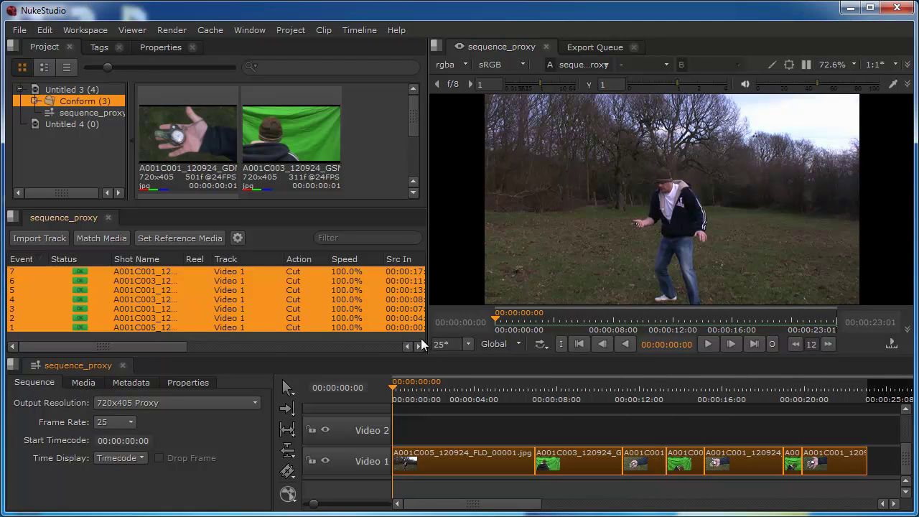
{"action": "left_click", "coordinate": [407, 388]}
{"action": "left_click_drag", "start_coordinate": [407, 388], "coordinate": [391, 431]}
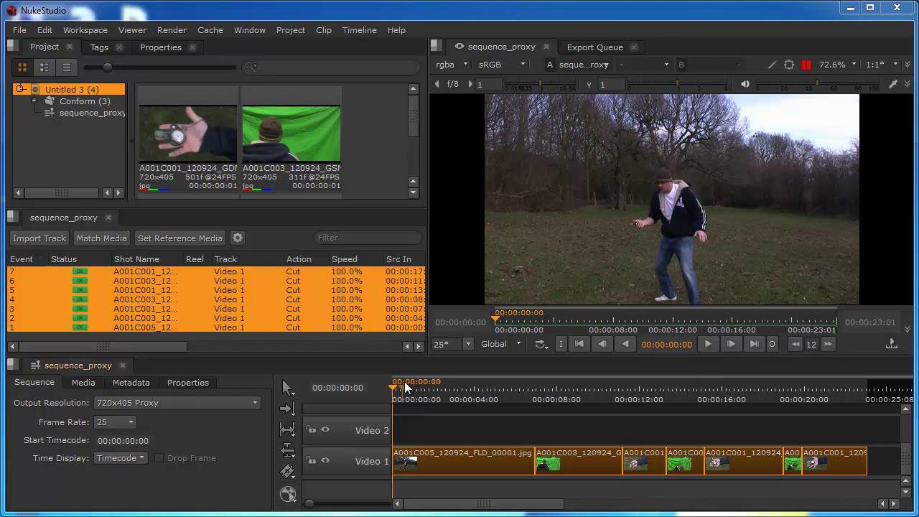
{"action": "left_click_drag", "start_coordinate": [402, 385], "coordinate": [381, 400]}
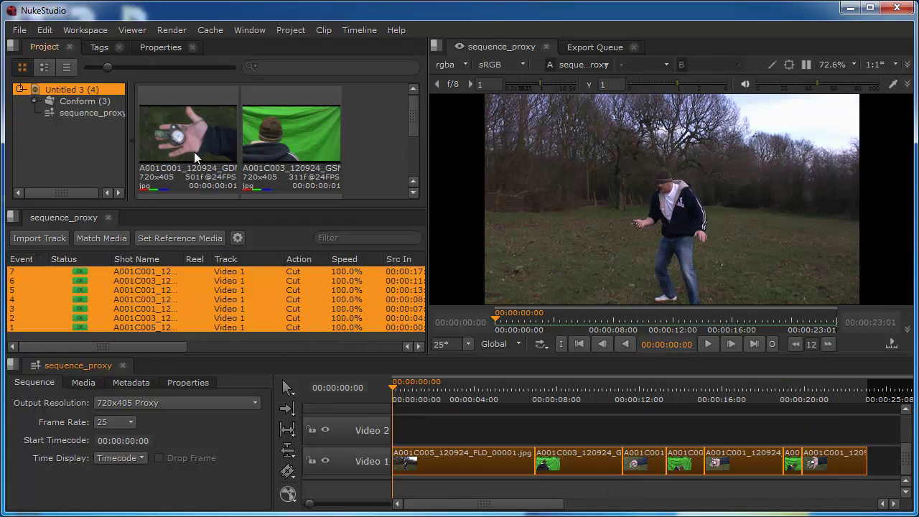
Delete the Conform bin with the reconnected proxy clips from the Untitled 3 project.
{"action": "left_click", "coordinate": [51, 103]}
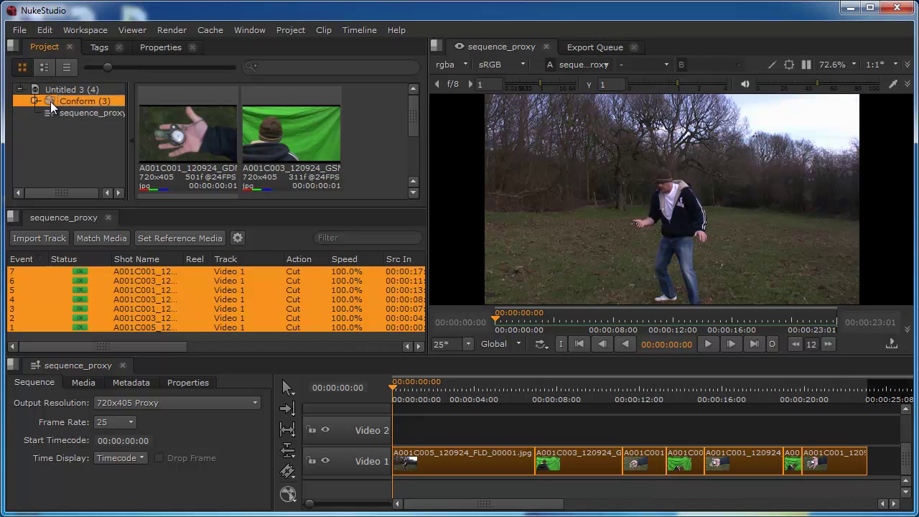
{"action": "key", "text": "Delete"}
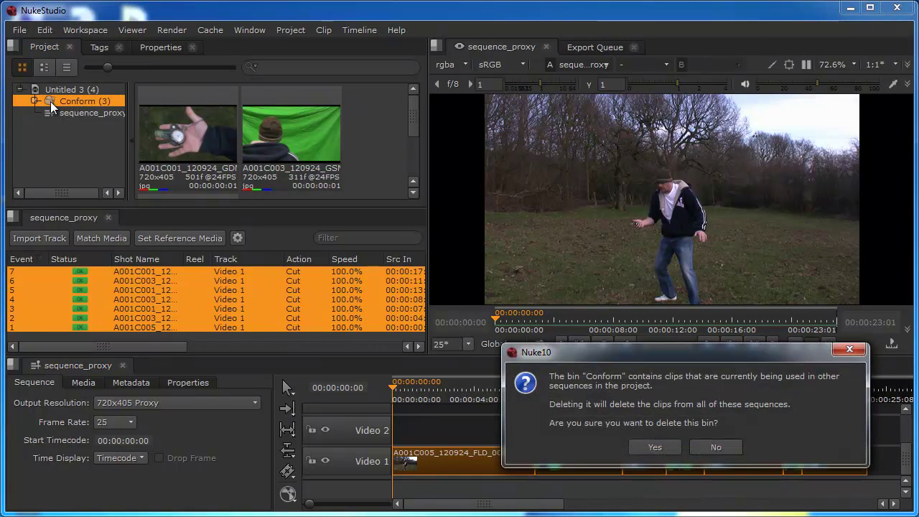
{"action": "left_click", "coordinate": [639, 447]}
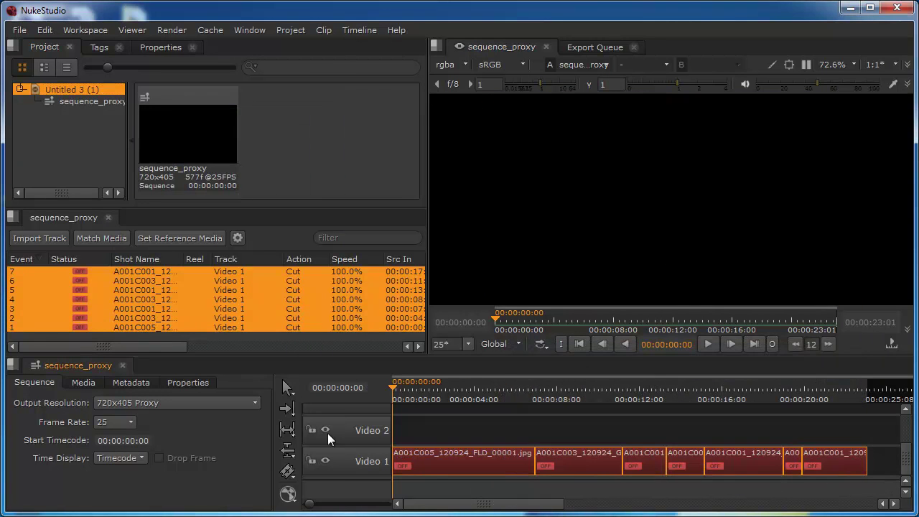
Match media for the seven sequence_proxy events from the Future_City/plates/master folder, keeping the default conform options.
{"action": "left_click", "coordinate": [94, 237]}
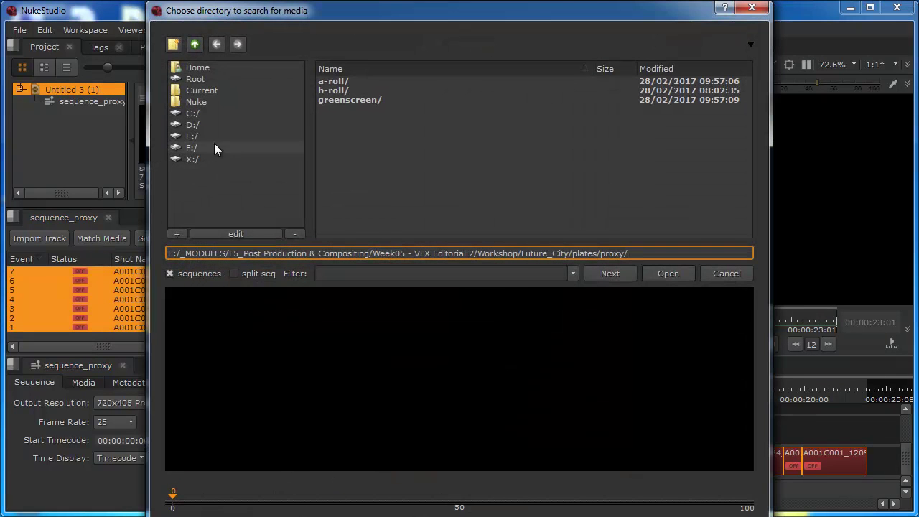
{"action": "left_click", "coordinate": [194, 44]}
{"action": "double_click", "coordinate": [332, 90]}
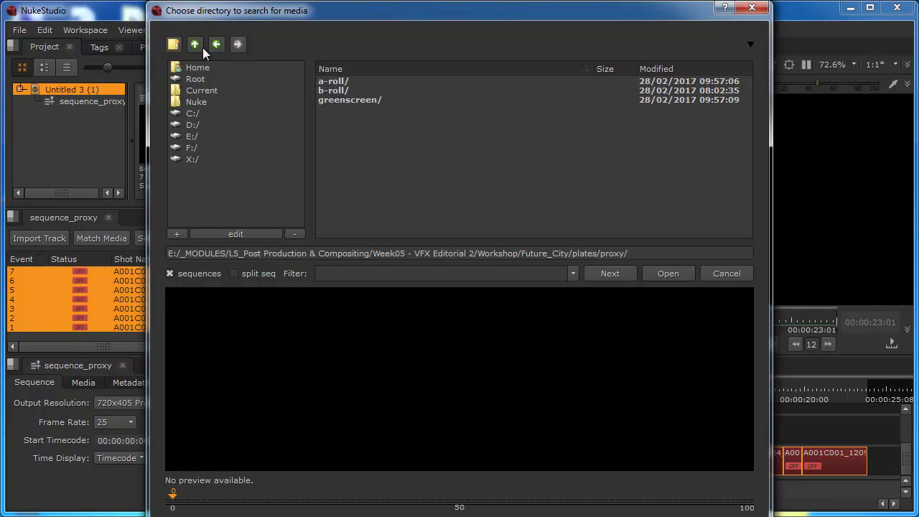
{"action": "left_click", "coordinate": [194, 44]}
{"action": "left_click", "coordinate": [345, 81]}
{"action": "double_click", "coordinate": [345, 81]}
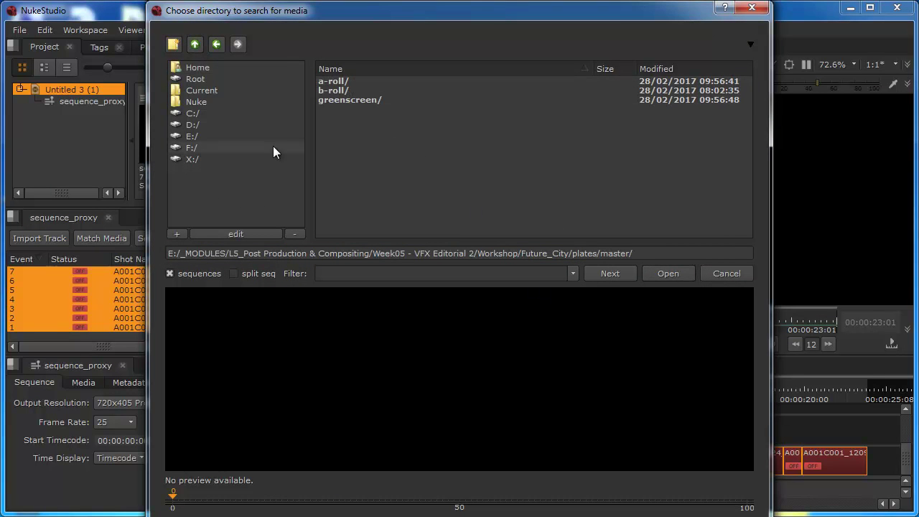
{"action": "left_click", "coordinate": [670, 275]}
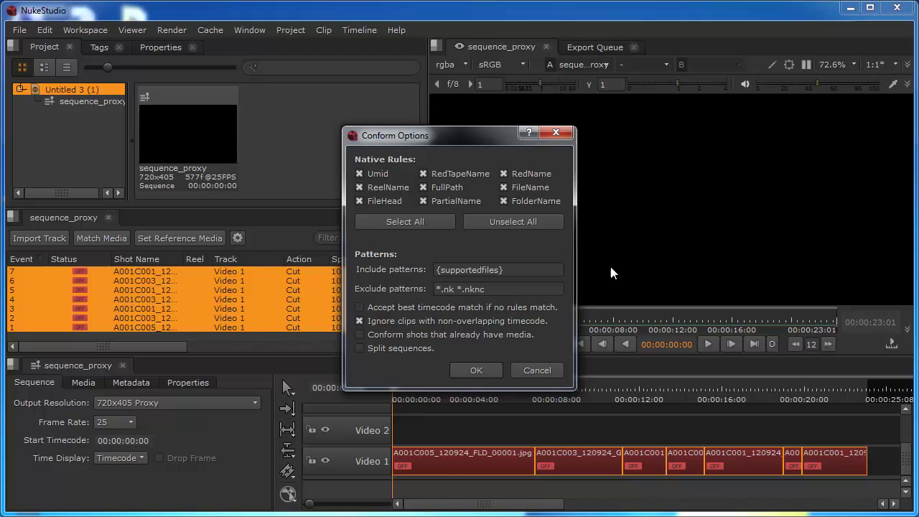
{"action": "left_click", "coordinate": [477, 368]}
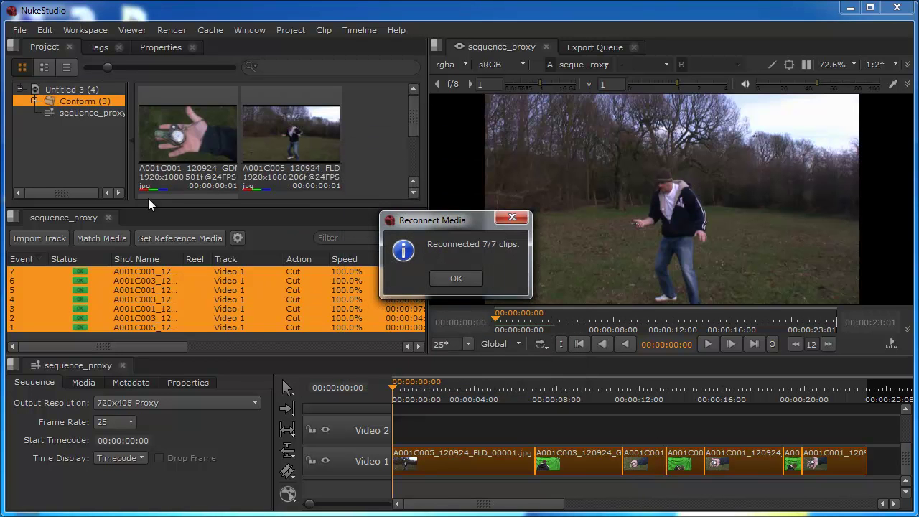
{"action": "left_click", "coordinate": [457, 279]}
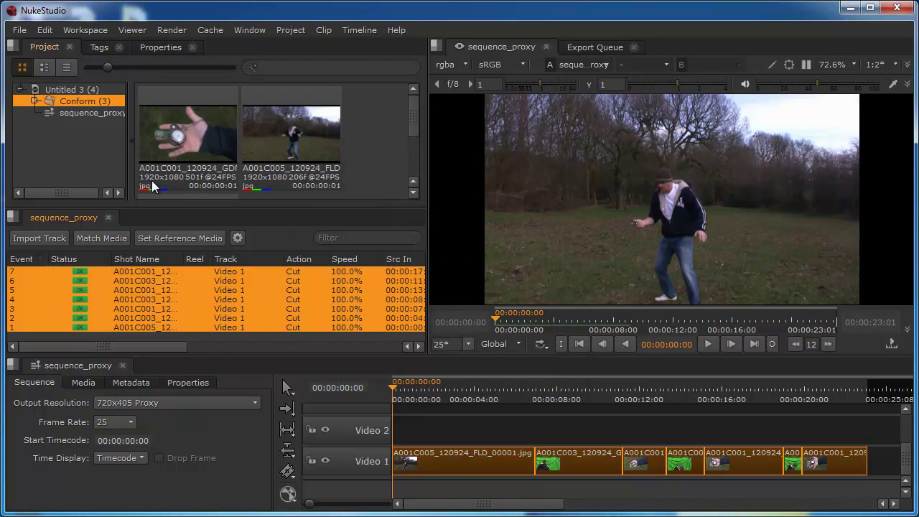
Set the sequence's output resolution to 1920x1080 HD_1080.
{"action": "left_click", "coordinate": [133, 404]}
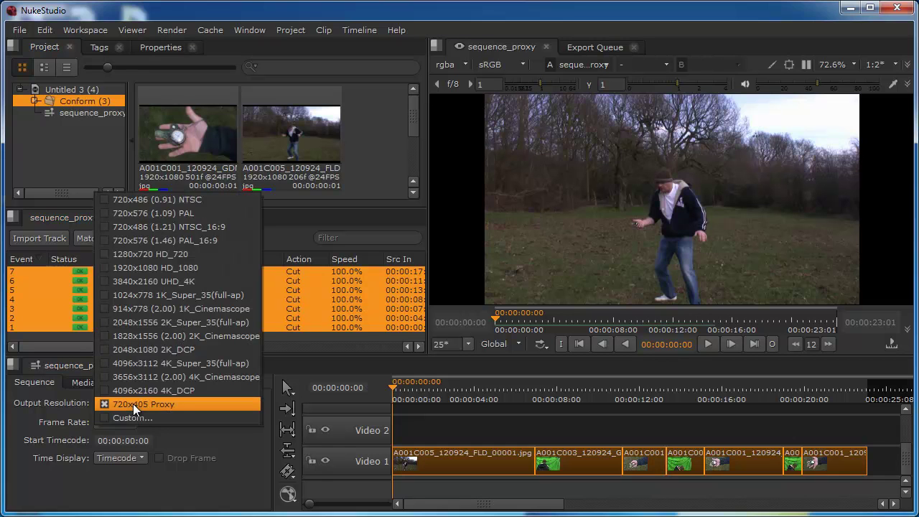
{"action": "left_click", "coordinate": [163, 267]}
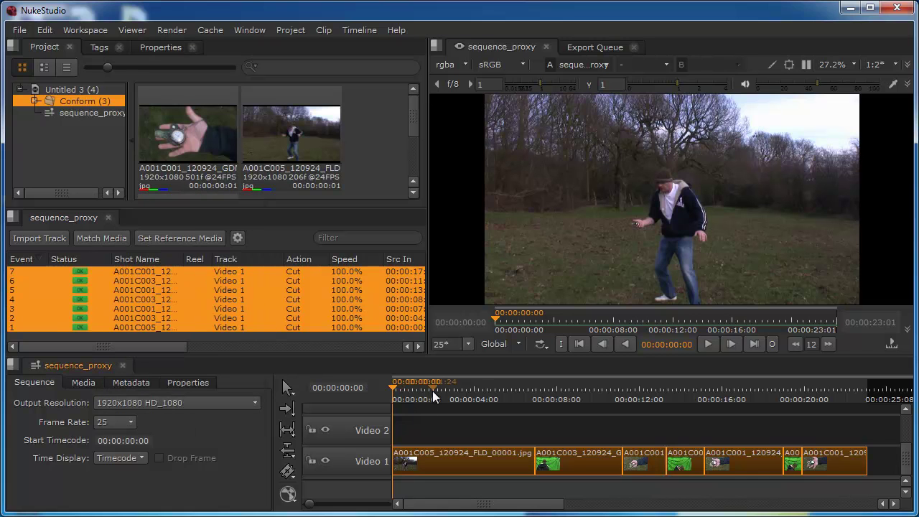
{"action": "key", "text": "p"}
Select the first clip on Video 1 and widen the event list's Shot Name column to show full names.
{"action": "left_click", "coordinate": [452, 457]}
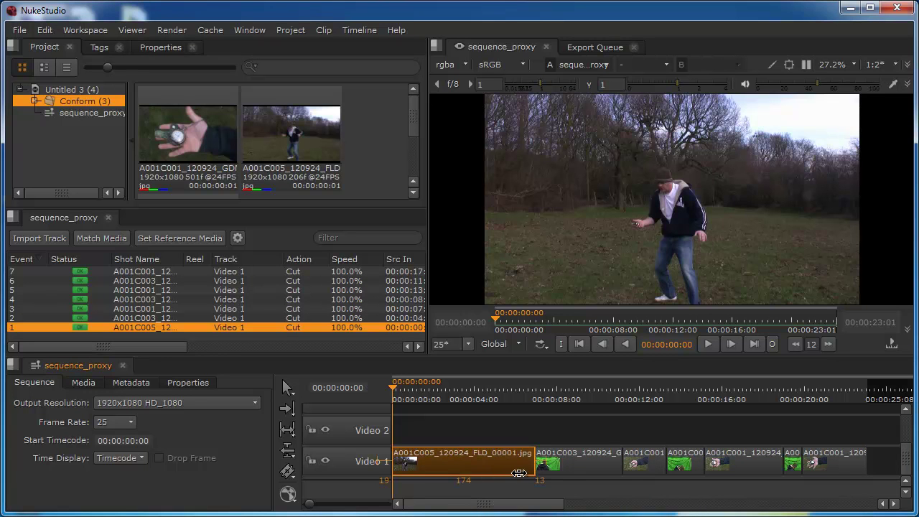
{"action": "left_click", "coordinate": [565, 467]}
{"action": "left_click", "coordinate": [466, 464]}
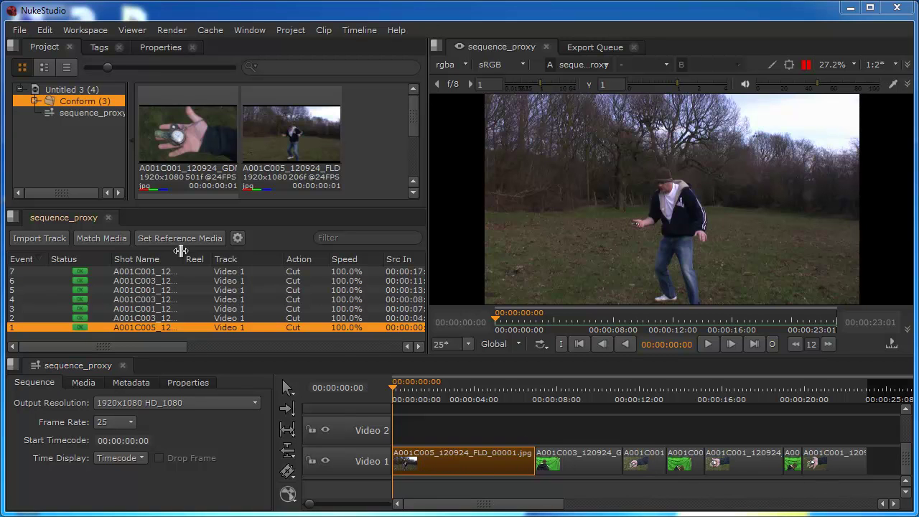
{"action": "left_click_drag", "start_coordinate": [182, 256], "coordinate": [316, 259]}
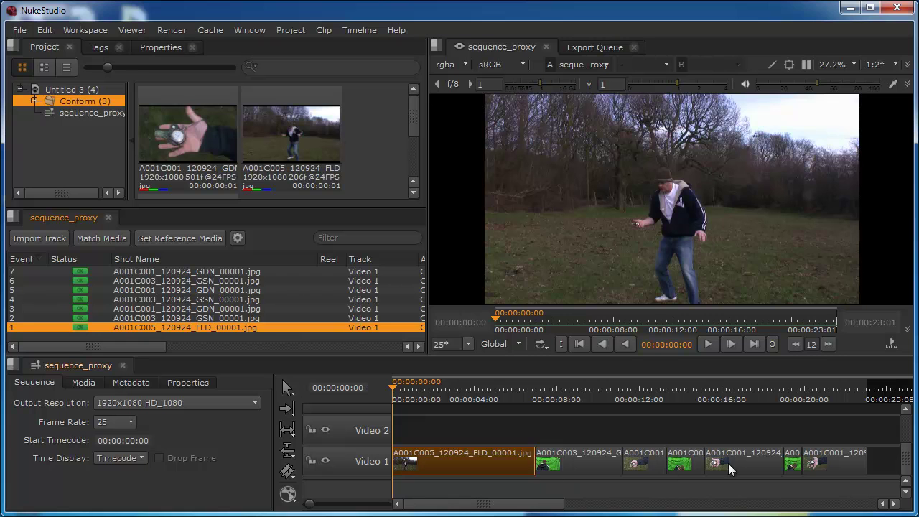
Select all Video 1 clips and switch to the workspace with two side-by-side viewers above the timeline.
{"action": "left_click_drag", "start_coordinate": [883, 427], "coordinate": [424, 491]}
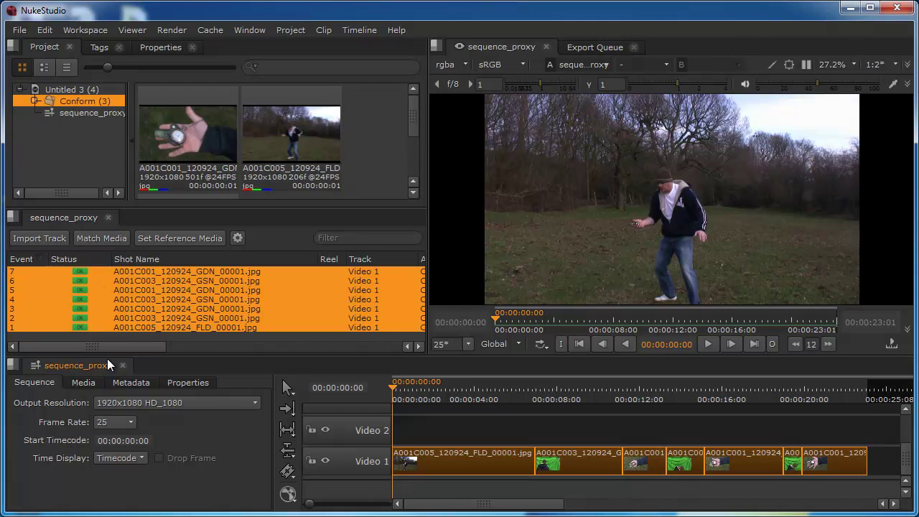
{"action": "left_click", "coordinate": [84, 29]}
{"action": "left_click", "coordinate": [96, 112]}
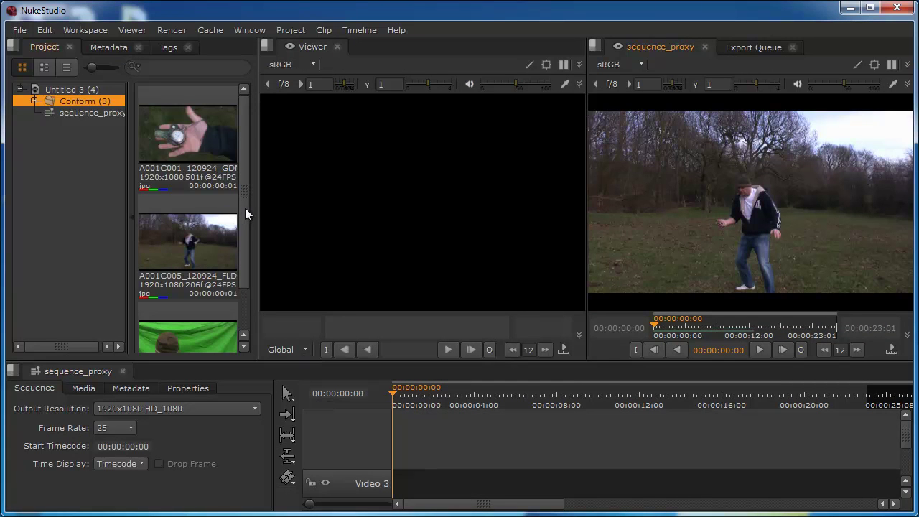
{"action": "scroll", "coordinate": [245, 208], "scroll_direction": "down", "scroll_amount": 2}
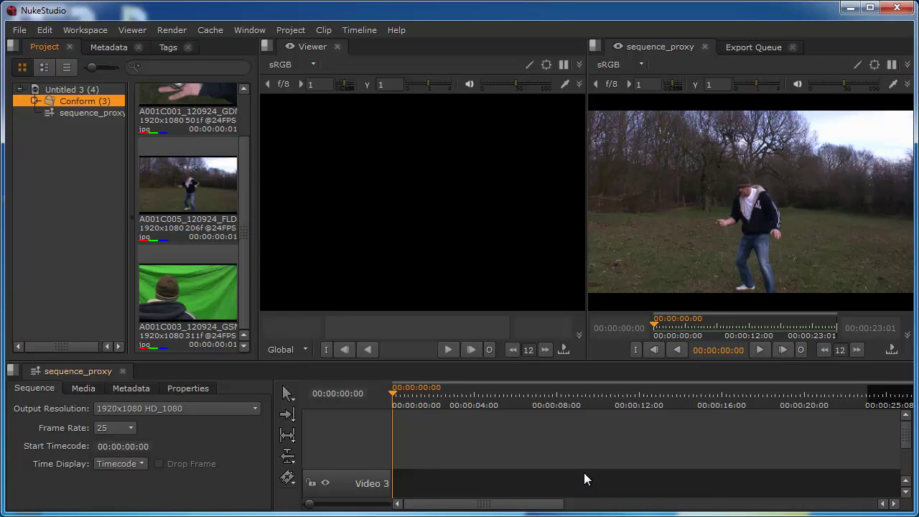
{"action": "scroll", "coordinate": [899, 442], "scroll_direction": "down", "scroll_amount": 3}
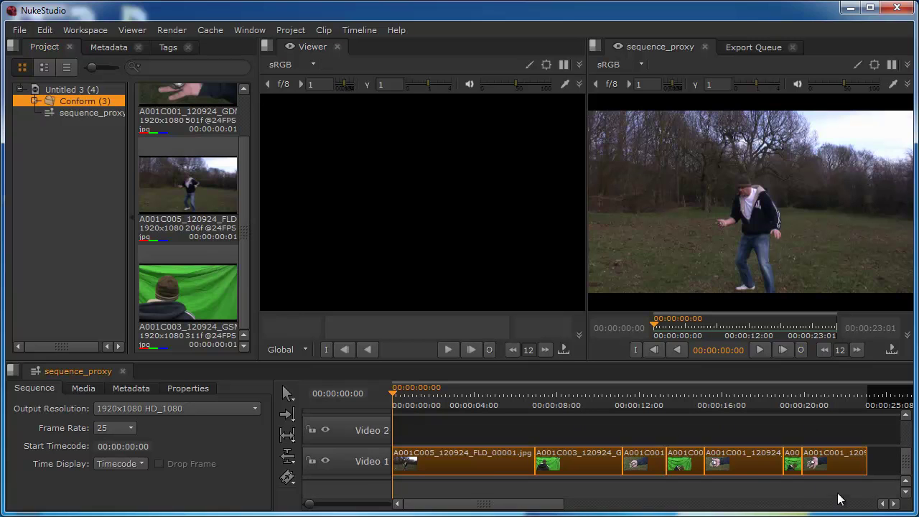
Open the Rename Shots dialog for all seven clips on the Video 1 track.
{"action": "left_click", "coordinate": [875, 435]}
{"action": "left_click_drag", "start_coordinate": [874, 435], "coordinate": [388, 500]}
{"action": "right_click", "coordinate": [433, 460]}
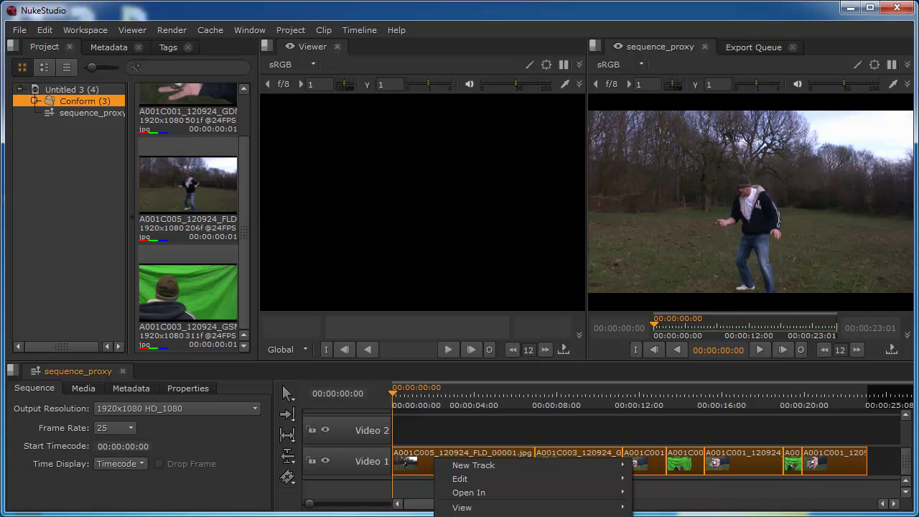
{"action": "left_click_drag", "start_coordinate": [442, 197], "coordinate": [397, 126]}
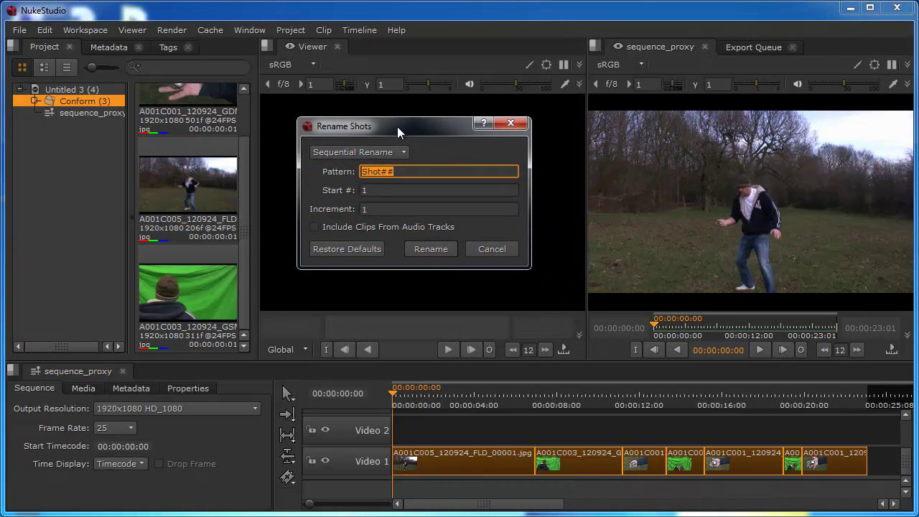
Try a start number and increment of 10 with the longer Shot#### pattern for the sequential rename.
{"action": "left_click", "coordinate": [368, 189]}
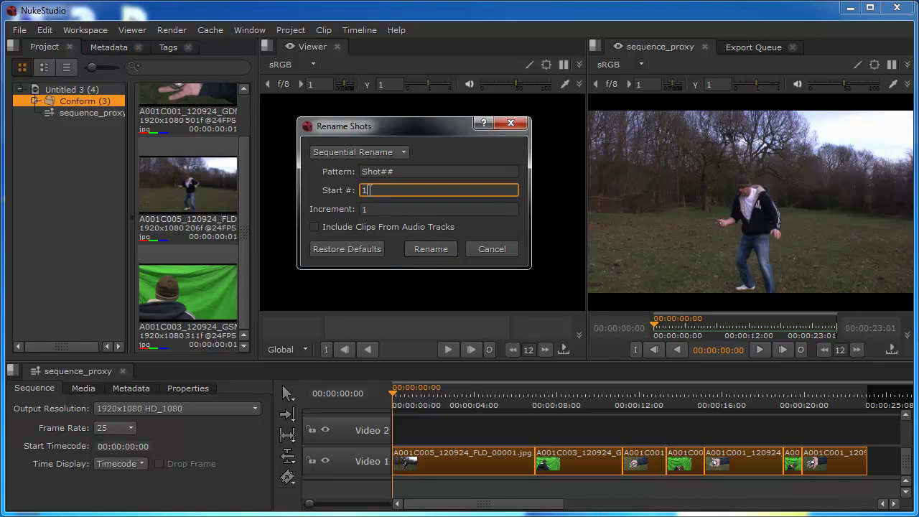
{"action": "left_click", "coordinate": [381, 205]}
{"action": "type", "text": "0"}
{"action": "left_click", "coordinate": [407, 174]}
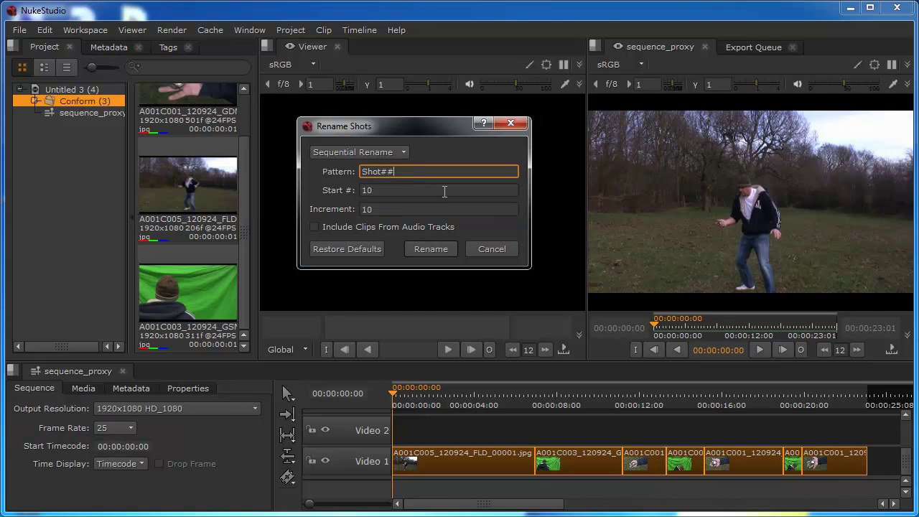
{"action": "type", "text": "##"}
{"action": "left_click_drag", "start_coordinate": [382, 171], "coordinate": [428, 177]}
{"action": "left_click_drag", "start_coordinate": [393, 171], "coordinate": [407, 172]}
{"action": "key", "text": "BackSpace"}
Rename the selected clips sequentially with the pattern Shot##, start number 1 and increment 1.
{"action": "left_click", "coordinate": [377, 191]}
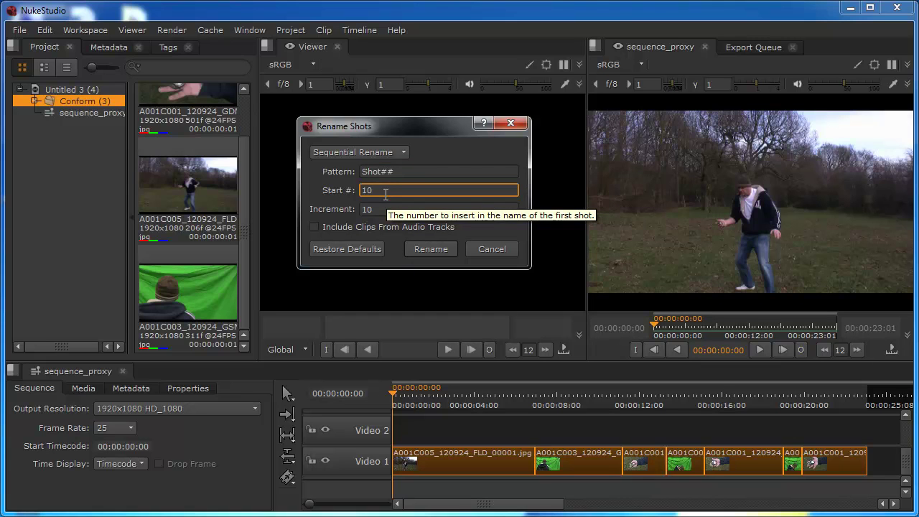
{"action": "type", "text": "01"}
{"action": "left_click_drag", "start_coordinate": [409, 194], "coordinate": [300, 191]}
{"action": "type", "text": "1"}
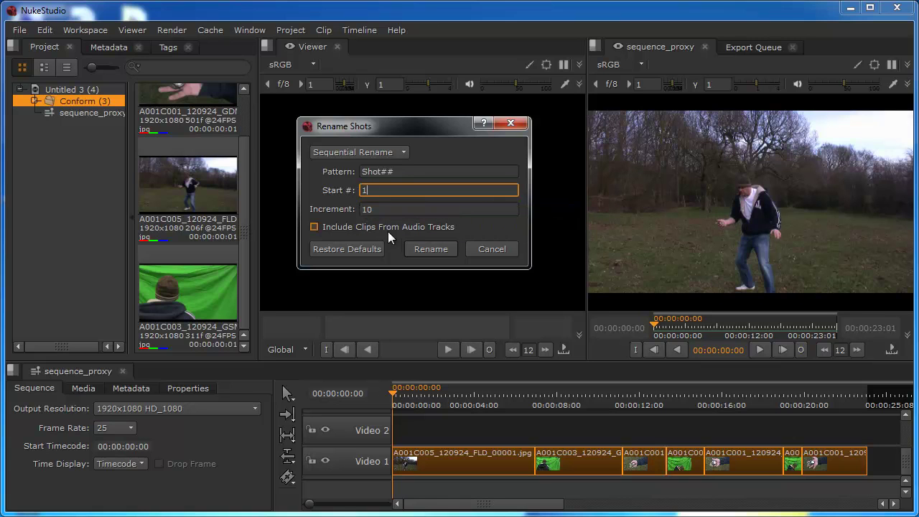
{"action": "left_click", "coordinate": [381, 211]}
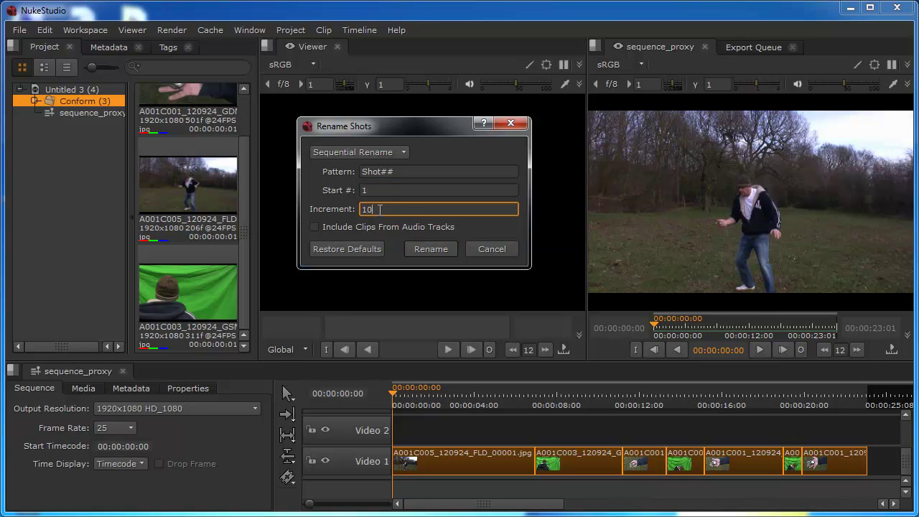
{"action": "key", "text": "BackSpace"}
{"action": "left_click", "coordinate": [432, 250]}
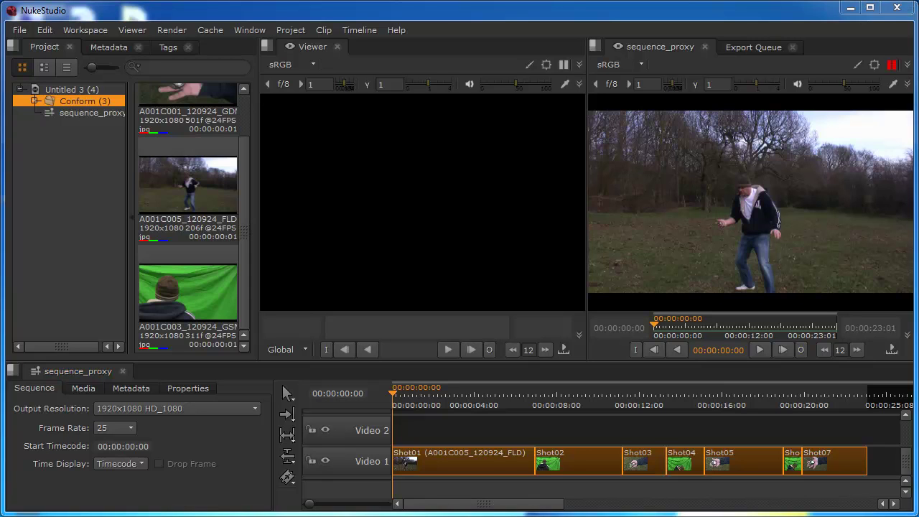
Reopen Rename Shots for the selected clips and review the available rename modes, keeping Sequential Rename.
{"action": "right_click", "coordinate": [502, 453]}
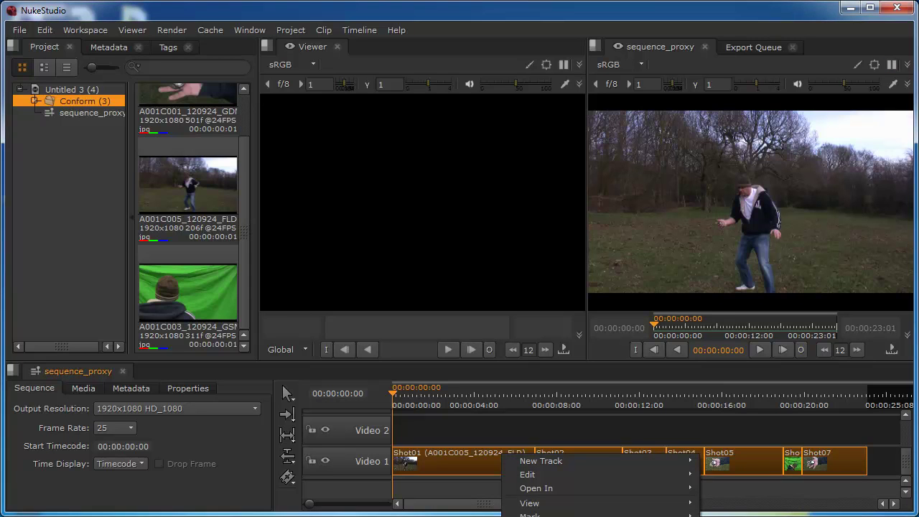
{"action": "left_click", "coordinate": [725, 485]}
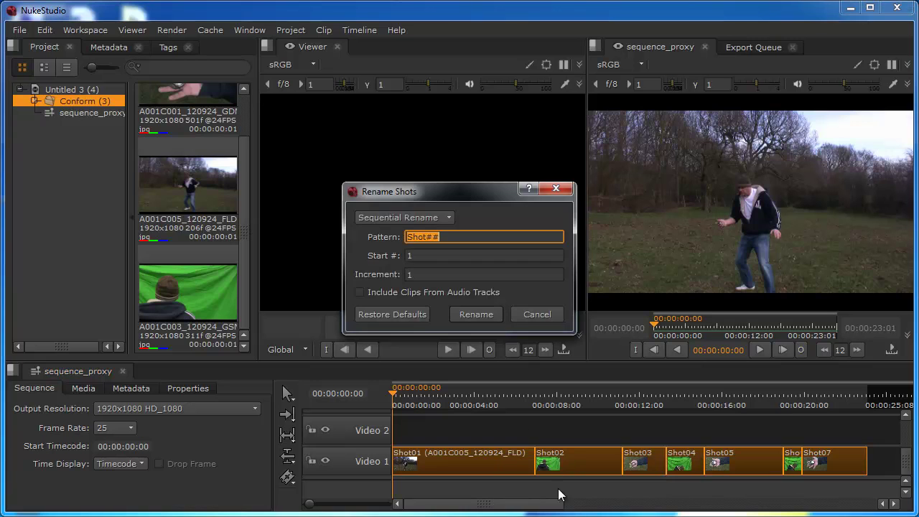
{"action": "left_click", "coordinate": [433, 218]}
{"action": "left_click", "coordinate": [434, 219]}
{"action": "left_click", "coordinate": [433, 215]}
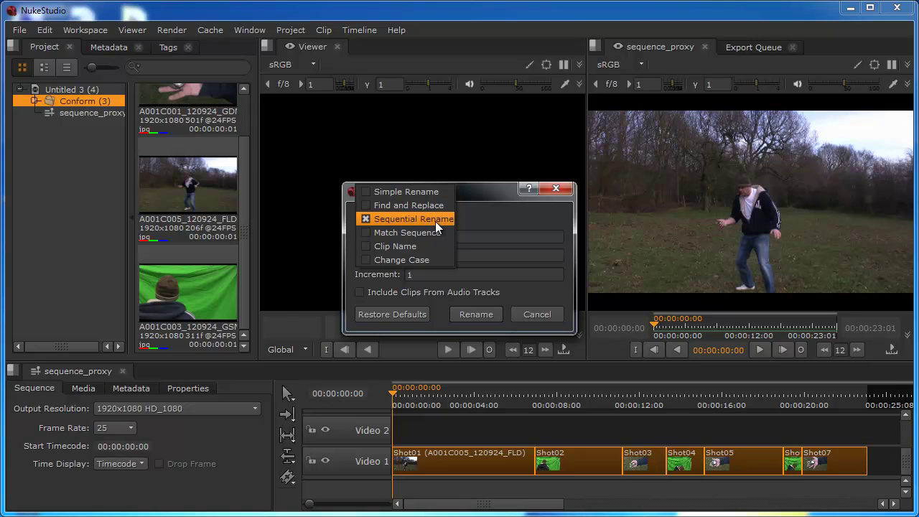
{"action": "left_click", "coordinate": [435, 221]}
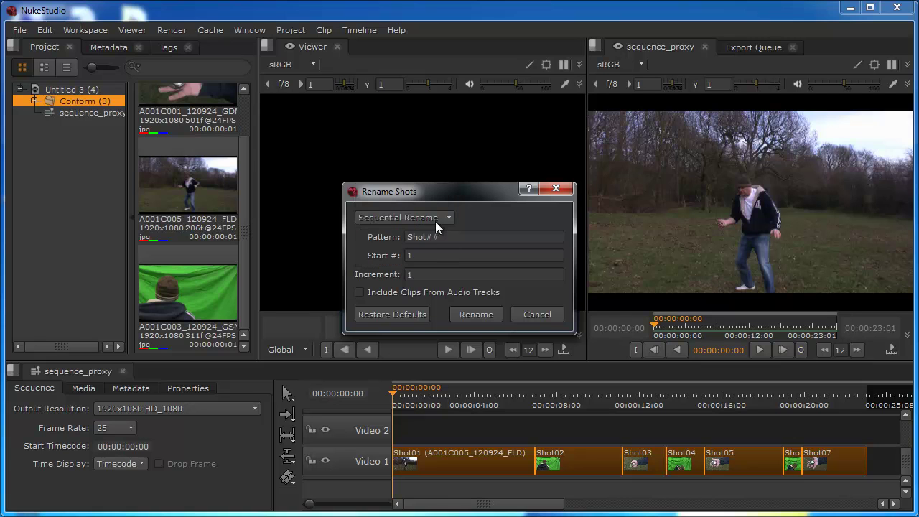
{"action": "left_click", "coordinate": [492, 313]}
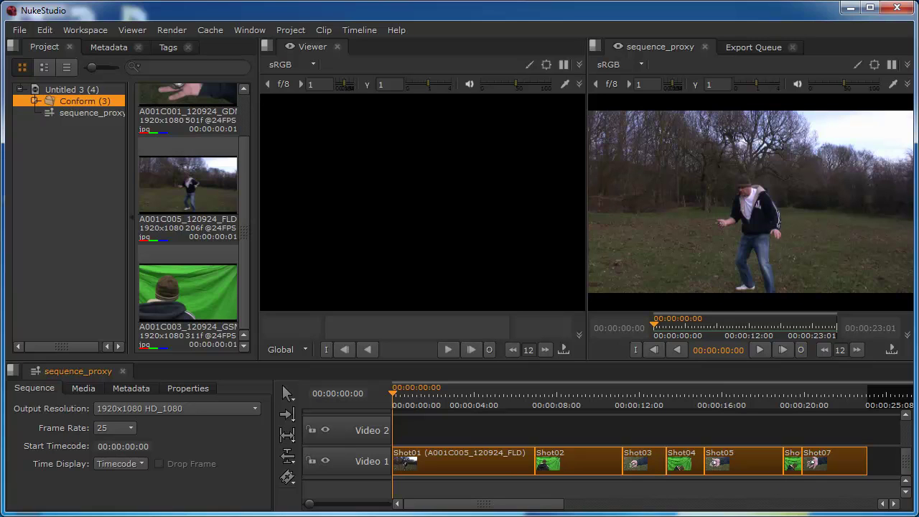
{"action": "left_click", "coordinate": [541, 173]}
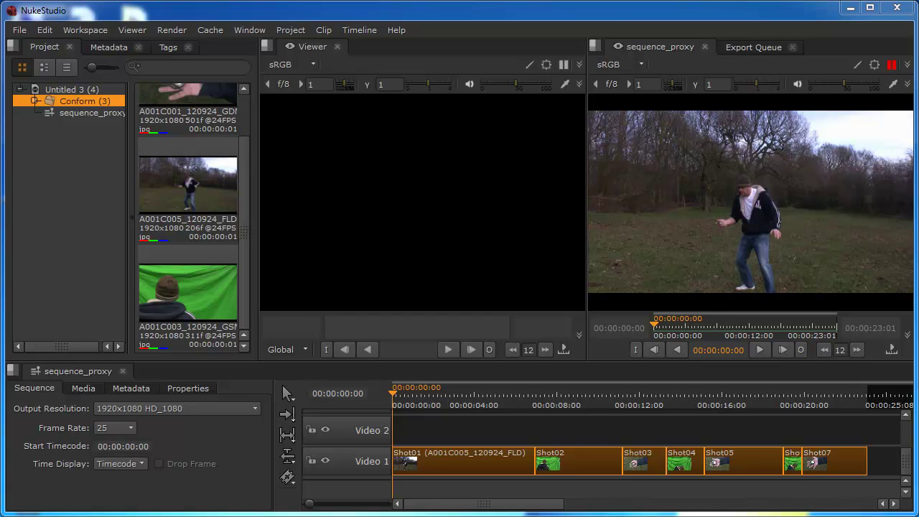
Switch to Windows Explorer and import the proxy_from_editorial movie from the Future_City/exports folder into the Untitled 3 project.
{"action": "key", "text": "alt+Tab"}
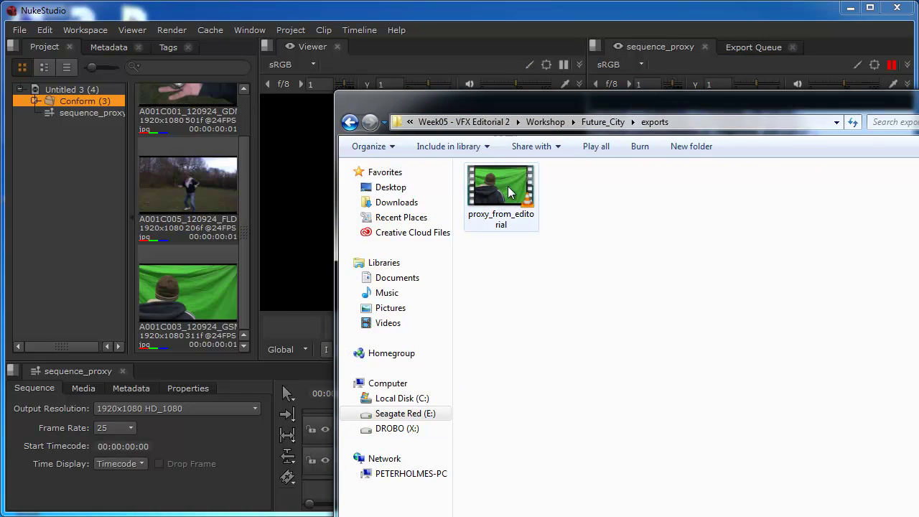
{"action": "left_click", "coordinate": [505, 195]}
{"action": "left_click_drag", "start_coordinate": [495, 186], "coordinate": [73, 102]}
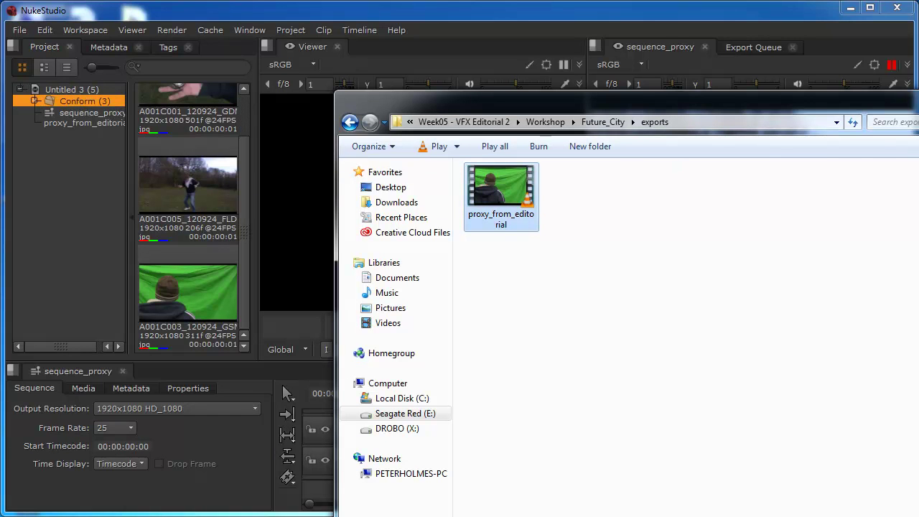
{"action": "key", "text": "alt+F4"}
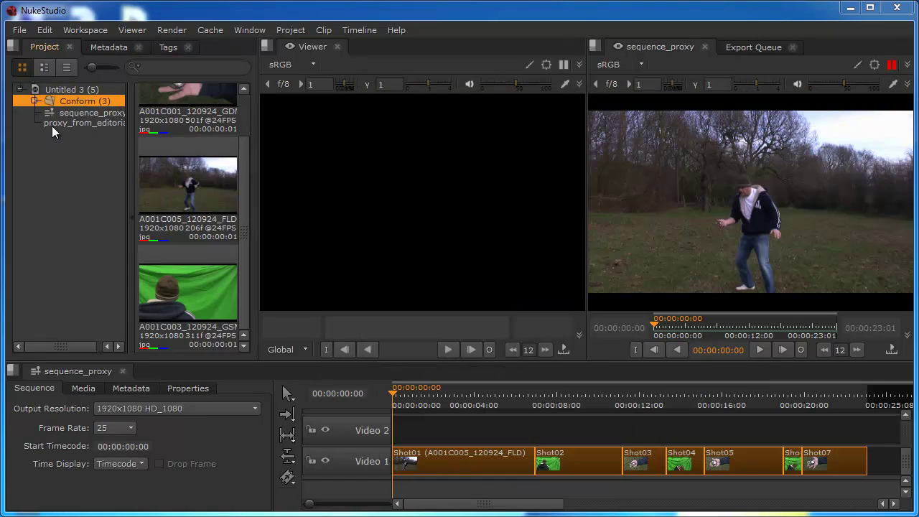
Place the proxy_from_editorial clip at the start of the Video 2 track and scrub through the first shot.
{"action": "left_click", "coordinate": [52, 126]}
{"action": "left_click_drag", "start_coordinate": [51, 124], "coordinate": [396, 440]}
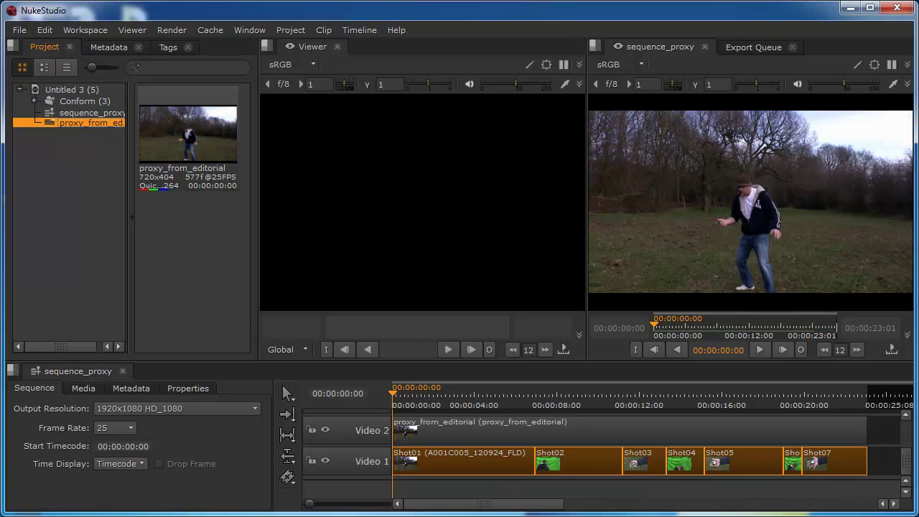
{"action": "left_click_drag", "start_coordinate": [394, 393], "coordinate": [544, 390]}
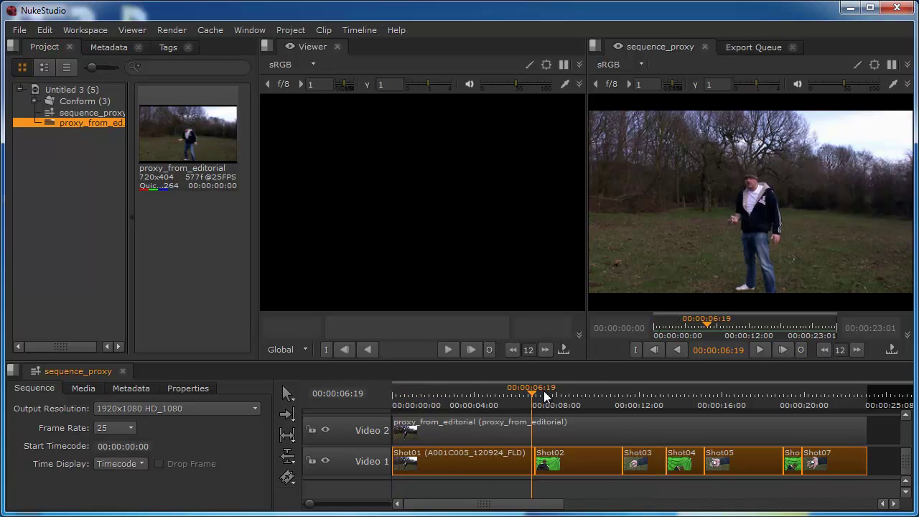
{"action": "left_click", "coordinate": [395, 394]}
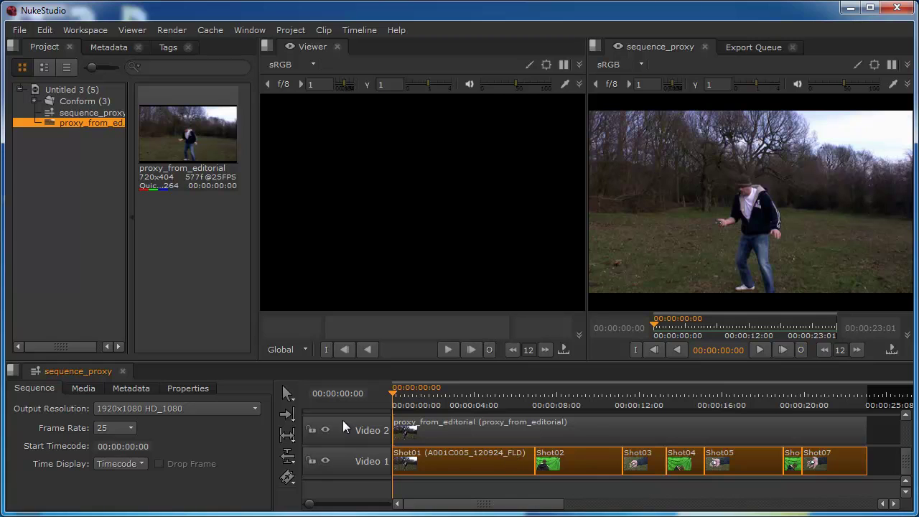
Move the proxy_from_editorial clip about 21 frames later on the Video 2 track.
{"action": "left_click", "coordinate": [560, 430]}
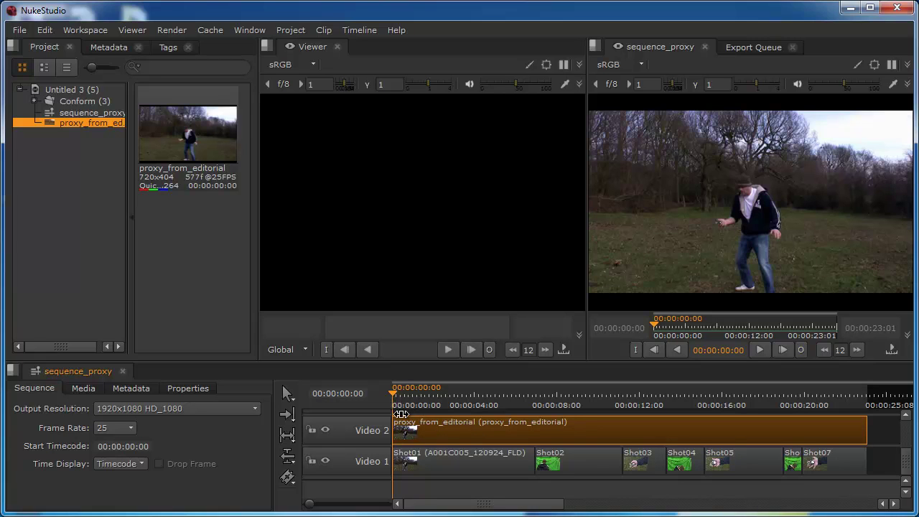
{"action": "left_click_drag", "start_coordinate": [420, 429], "coordinate": [434, 435]}
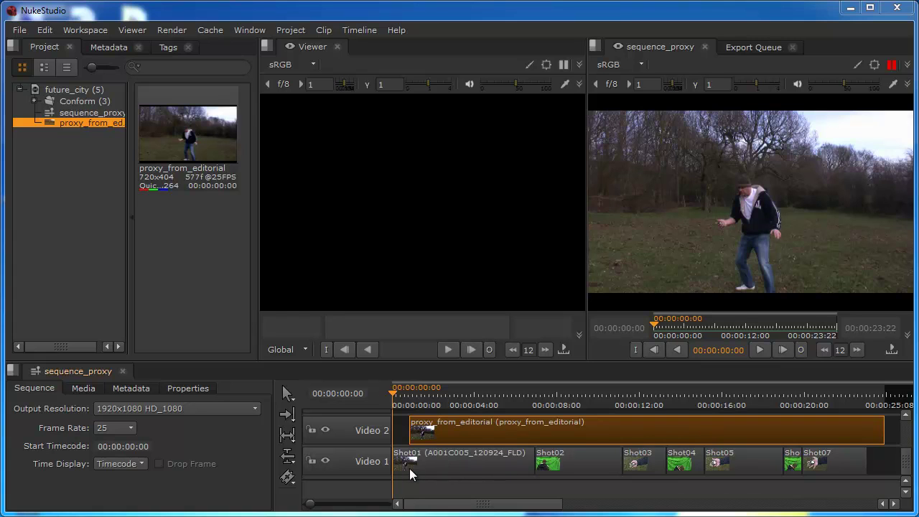
Set up a viewer comparison of the Video 1 and Video 2 tracks, widen the sequence viewer and use the horizontal comparison mode.
{"action": "left_click", "coordinate": [352, 461]}
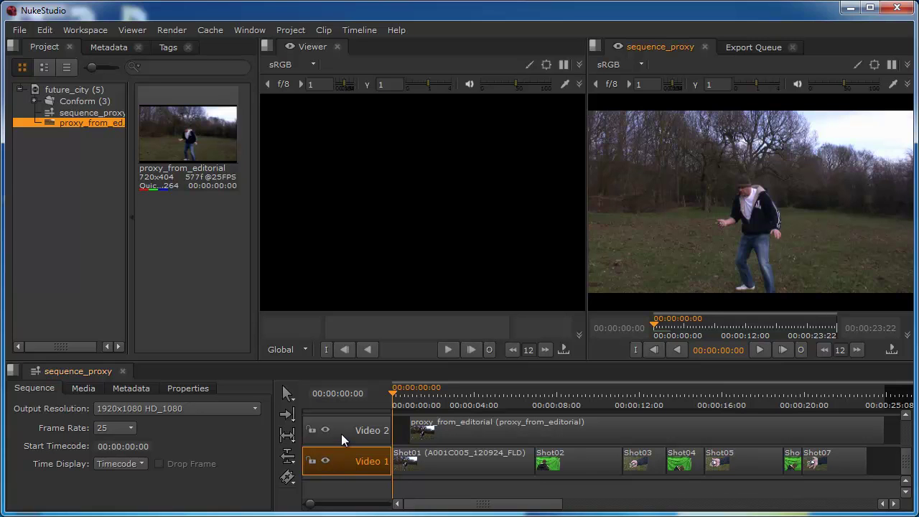
{"action": "left_click", "coordinate": [346, 430]}
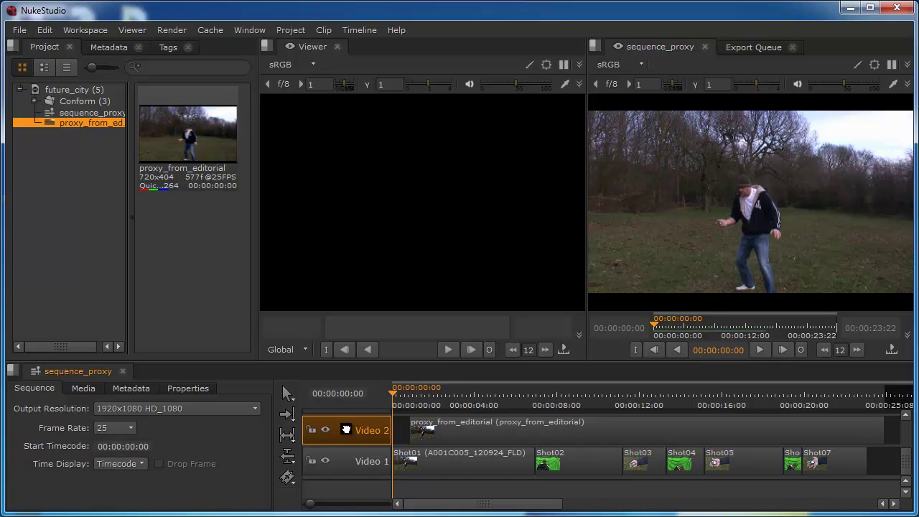
{"action": "left_click", "coordinate": [346, 431]}
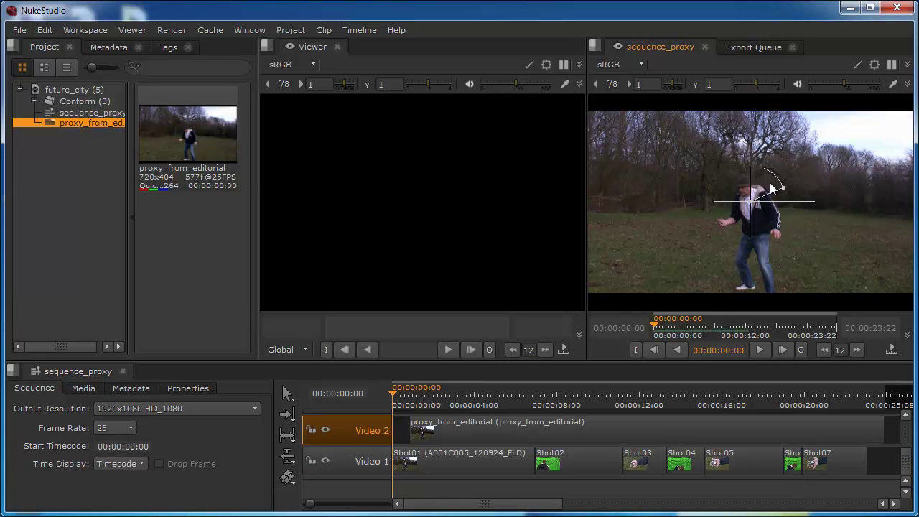
{"action": "left_click_drag", "start_coordinate": [586, 128], "coordinate": [465, 148]}
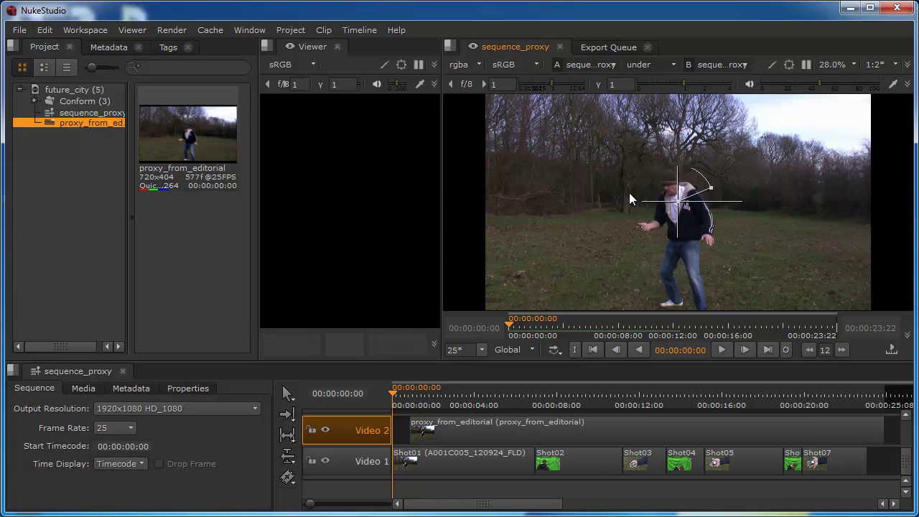
{"action": "left_click", "coordinate": [672, 64]}
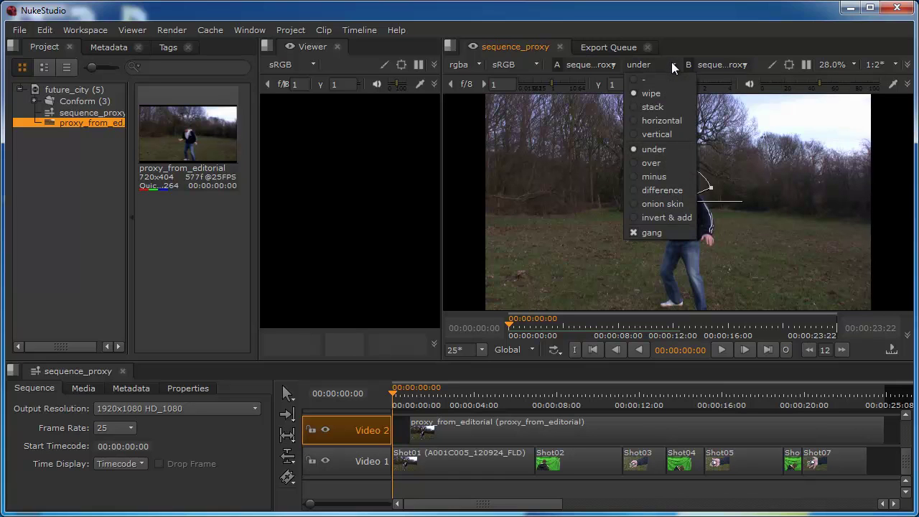
{"action": "left_click", "coordinate": [669, 121]}
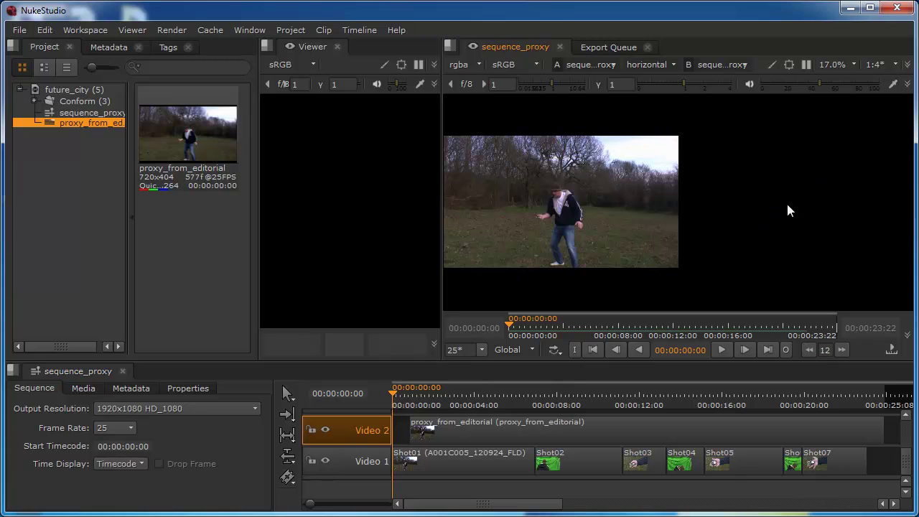
Scrub back and forth through Shot01 to compare the conformed plate with the editorial proxy side by side for sync.
{"action": "left_click", "coordinate": [395, 397]}
{"action": "left_click_drag", "start_coordinate": [395, 398], "coordinate": [422, 400]}
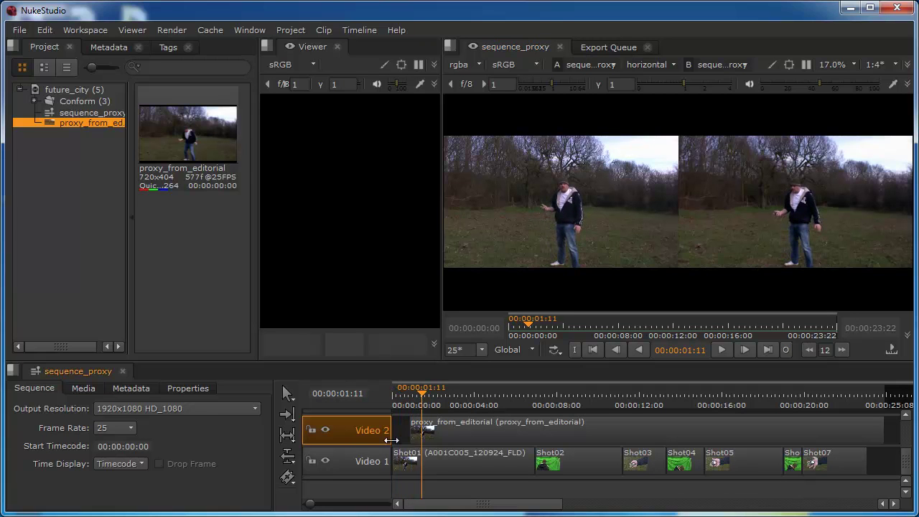
{"action": "left_click", "coordinate": [431, 432]}
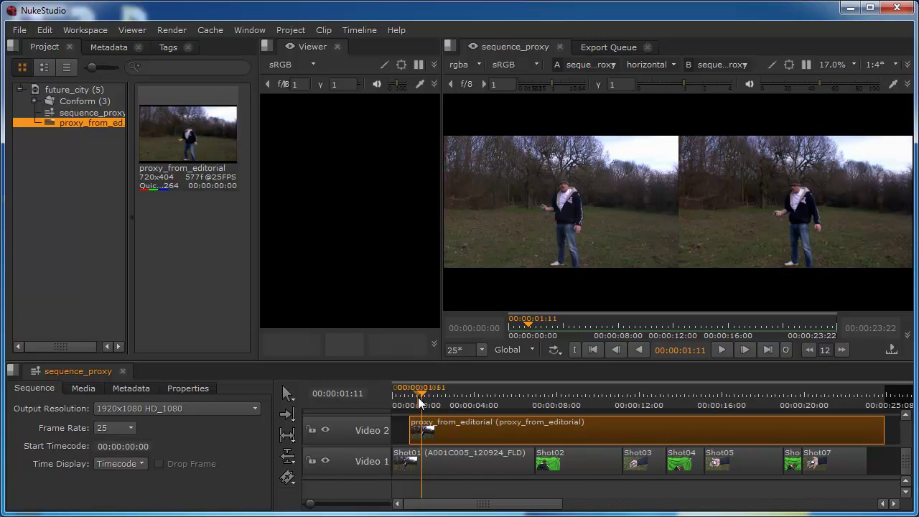
{"action": "left_click_drag", "start_coordinate": [423, 397], "coordinate": [521, 431]}
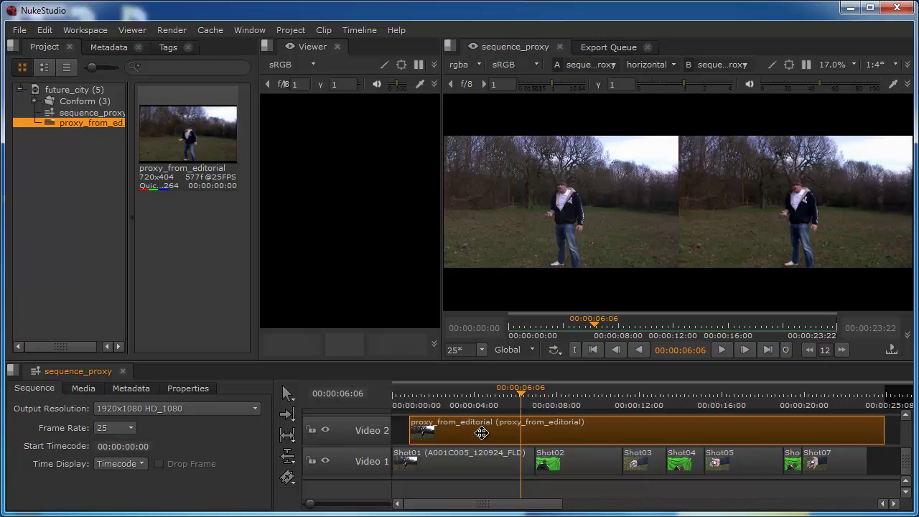
{"action": "left_click_drag", "start_coordinate": [522, 395], "coordinate": [533, 423]}
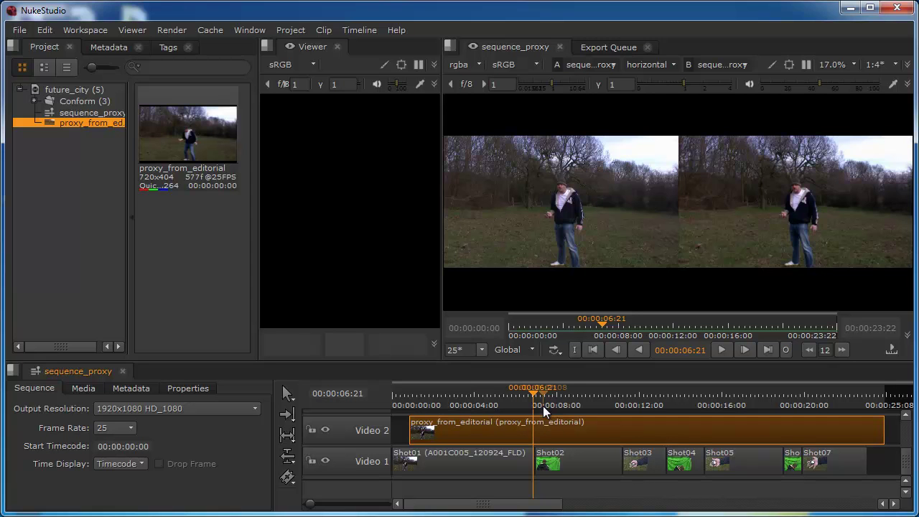
{"action": "left_click_drag", "start_coordinate": [532, 395], "coordinate": [526, 428]}
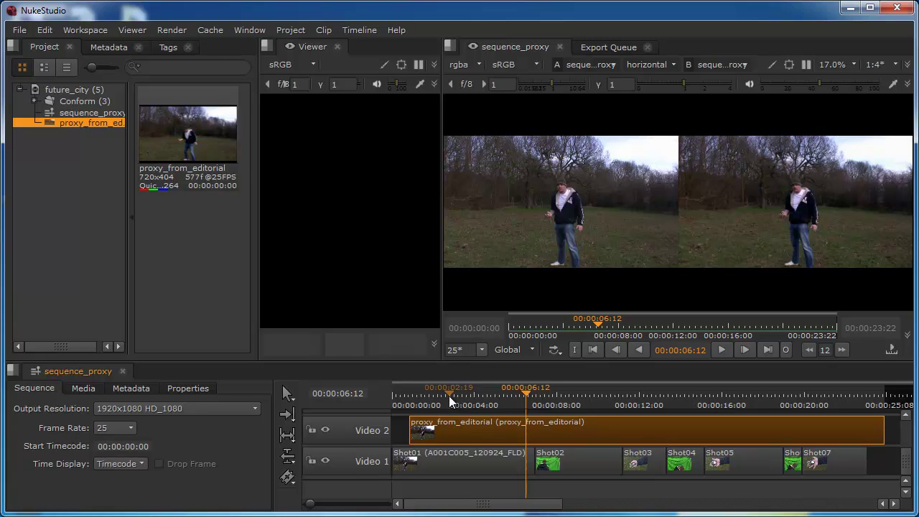
{"action": "left_click_drag", "start_coordinate": [440, 397], "coordinate": [466, 427]}
{"action": "mouse_move", "coordinate": [496, 399]}
{"action": "left_mouse_down"}
{"action": "mouse_move", "coordinate": [769, 395]}
{"action": "mouse_move", "coordinate": [449, 396]}
{"action": "mouse_move", "coordinate": [480, 397]}
{"action": "left_mouse_up"}
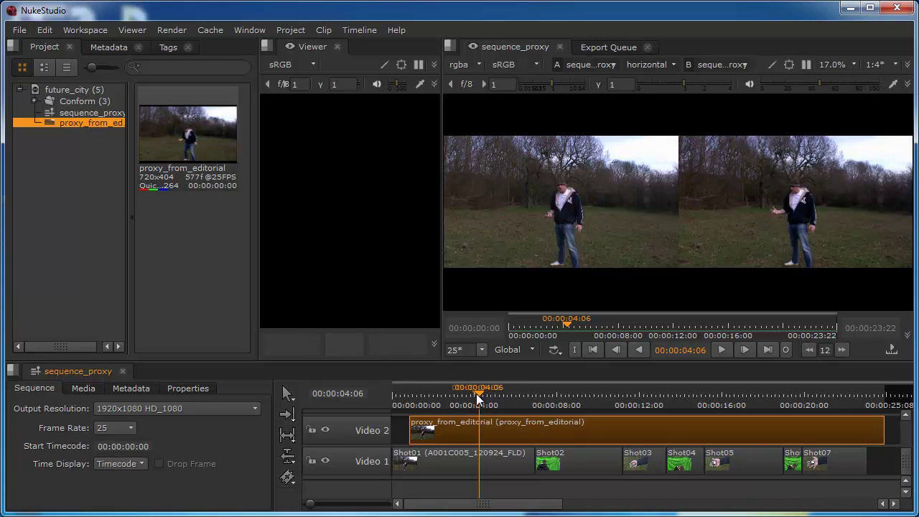
{"action": "left_click_drag", "start_coordinate": [478, 394], "coordinate": [456, 409]}
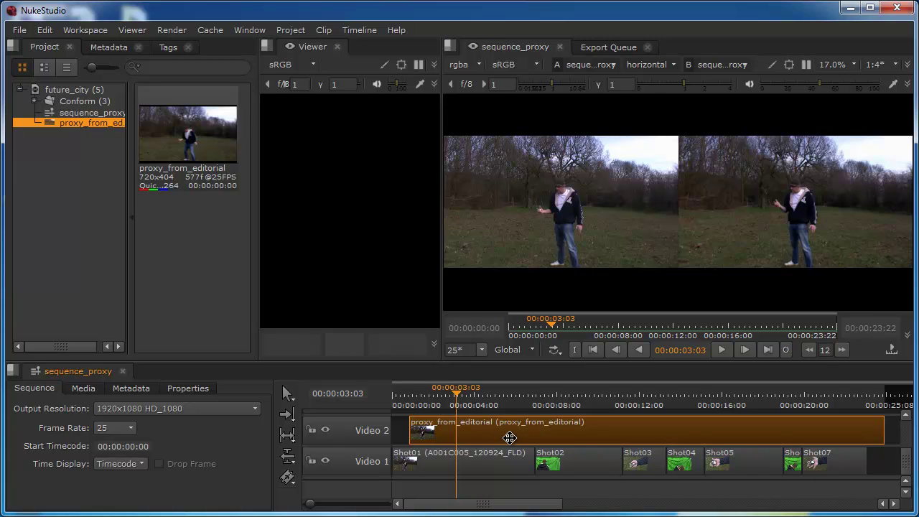
Move the proxy_from_editorial clip back to the start of Video 2 and switch the viewer comparison to wipe.
{"action": "left_click_drag", "start_coordinate": [514, 431], "coordinate": [496, 431]}
{"action": "left_click_drag", "start_coordinate": [456, 392], "coordinate": [503, 421]}
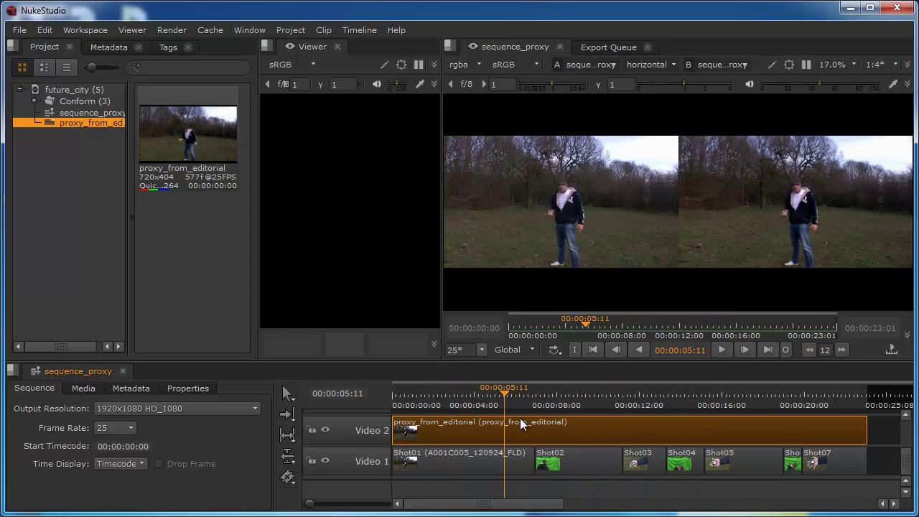
{"action": "left_click", "coordinate": [664, 67]}
{"action": "left_click", "coordinate": [657, 94]}
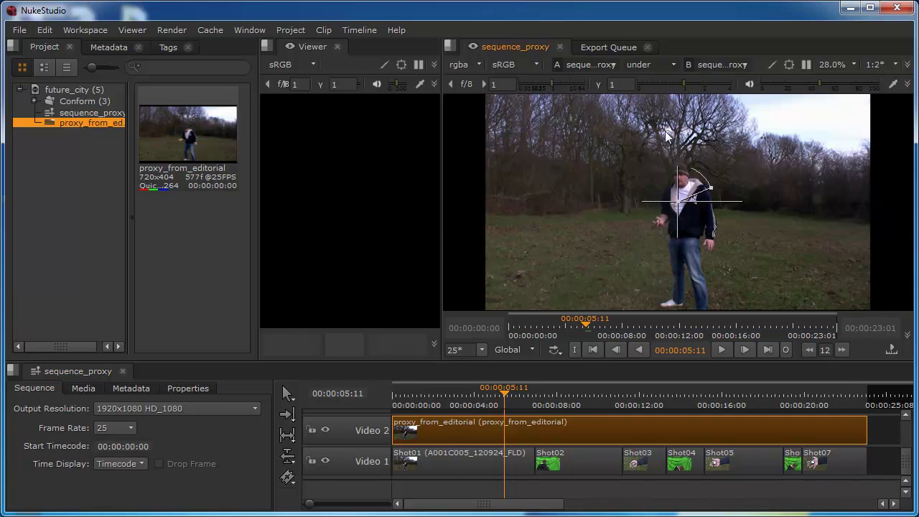
Offset the proxy_from_editorial clip about 19 frames later on Video 2 and scrub from Shot01 into Shot02.
{"action": "left_click_drag", "start_coordinate": [489, 422], "coordinate": [504, 423]}
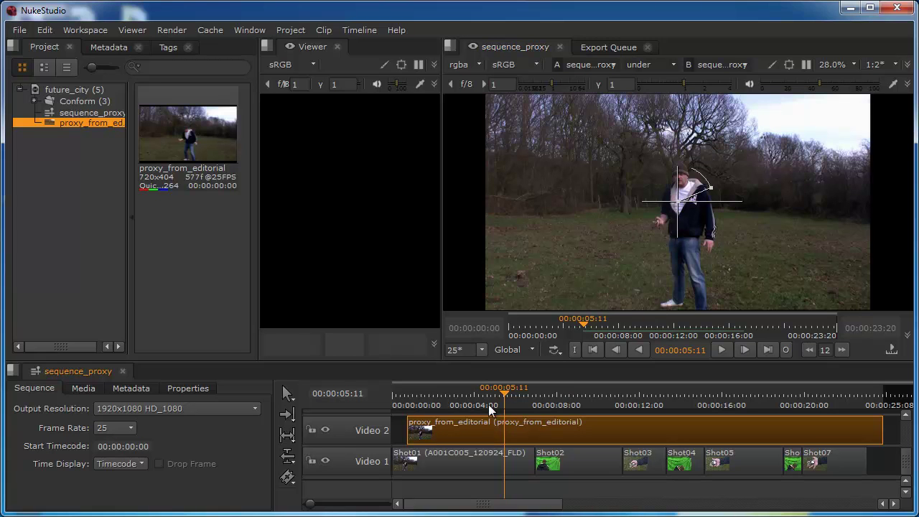
{"action": "left_click_drag", "start_coordinate": [508, 394], "coordinate": [482, 401]}
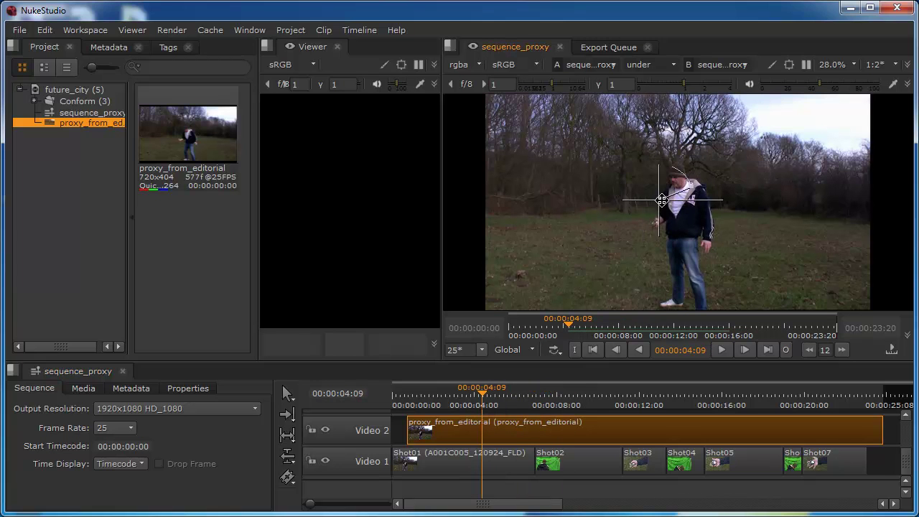
{"action": "left_click_drag", "start_coordinate": [485, 392], "coordinate": [550, 403]}
Move and rotate the wipe divider over the Shot02 frame to compare the two tracks.
{"action": "left_click_drag", "start_coordinate": [674, 197], "coordinate": [695, 208]}
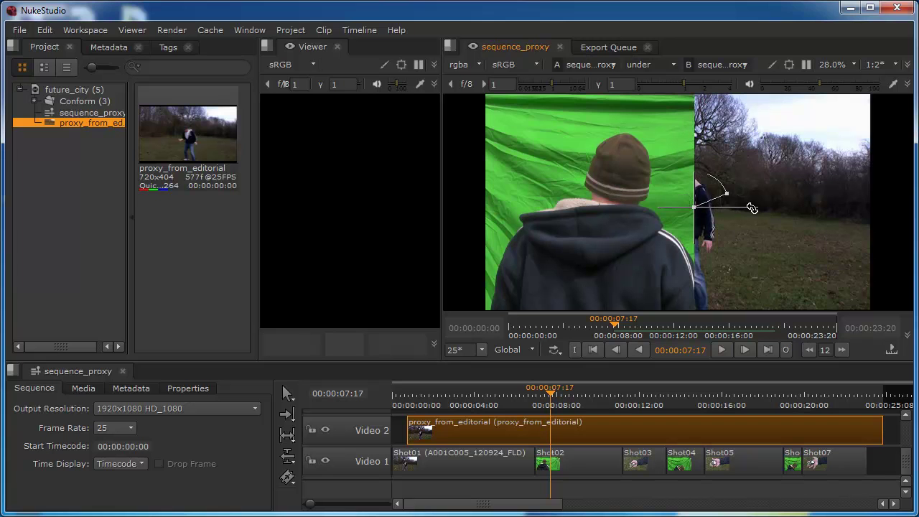
{"action": "left_click_drag", "start_coordinate": [762, 204], "coordinate": [733, 149]}
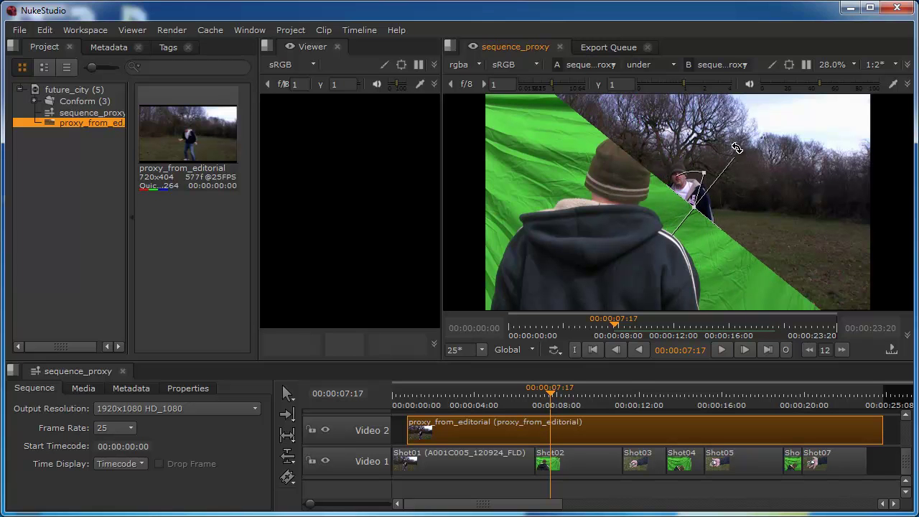
{"action": "left_click_drag", "start_coordinate": [696, 203], "coordinate": [655, 200]}
{"action": "mouse_move", "coordinate": [668, 170]}
{"action": "left_mouse_down"}
{"action": "mouse_move", "coordinate": [633, 169]}
{"action": "mouse_move", "coordinate": [665, 168]}
{"action": "left_mouse_up"}
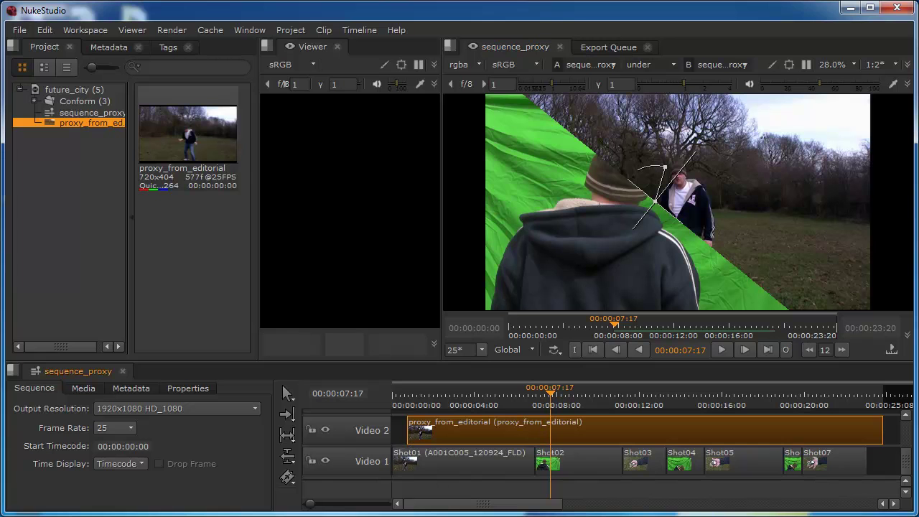
Return the proxy_from_editorial clip to the sequence start and compare both tracks in horizontal mode from the beginning.
{"action": "left_click_drag", "start_coordinate": [646, 436], "coordinate": [622, 435]}
{"action": "left_click_drag", "start_coordinate": [502, 399], "coordinate": [368, 407]}
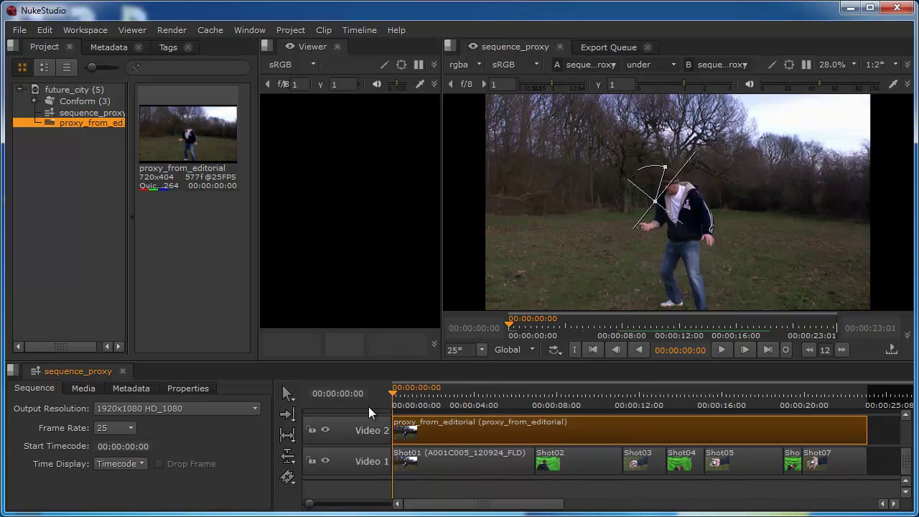
{"action": "left_click", "coordinate": [640, 65]}
{"action": "left_click", "coordinate": [660, 126]}
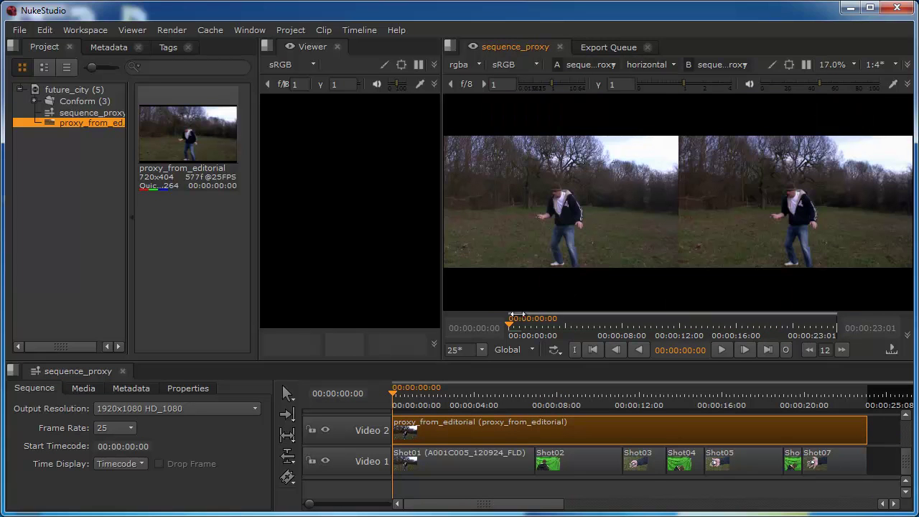
{"action": "left_click_drag", "start_coordinate": [514, 325], "coordinate": [487, 357]}
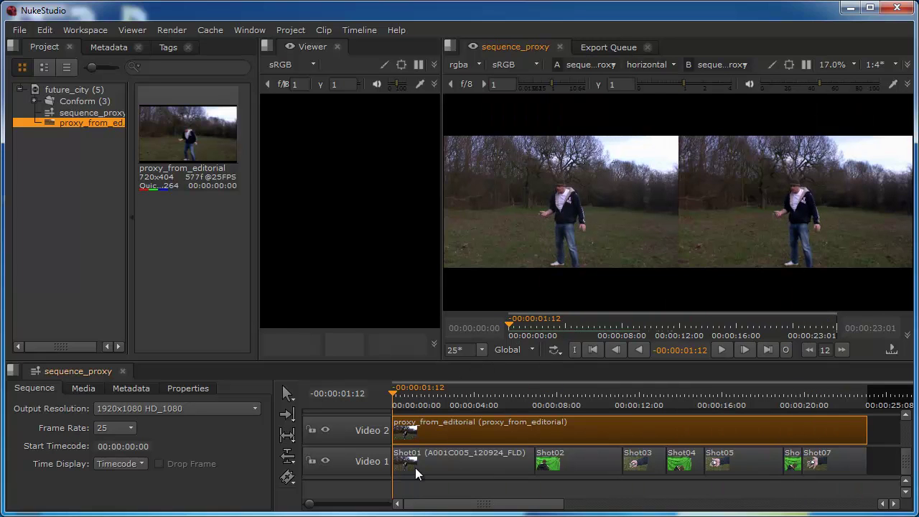
Delete the proxy_from_editorial clip from the Video 2 track and narrow the sequence viewer.
{"action": "key", "text": "Delete"}
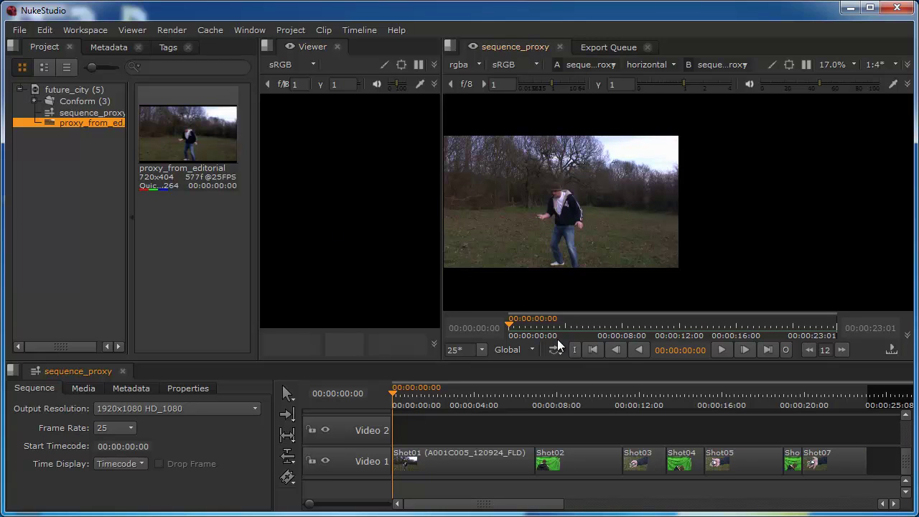
{"action": "left_click_drag", "start_coordinate": [444, 306], "coordinate": [546, 315]}
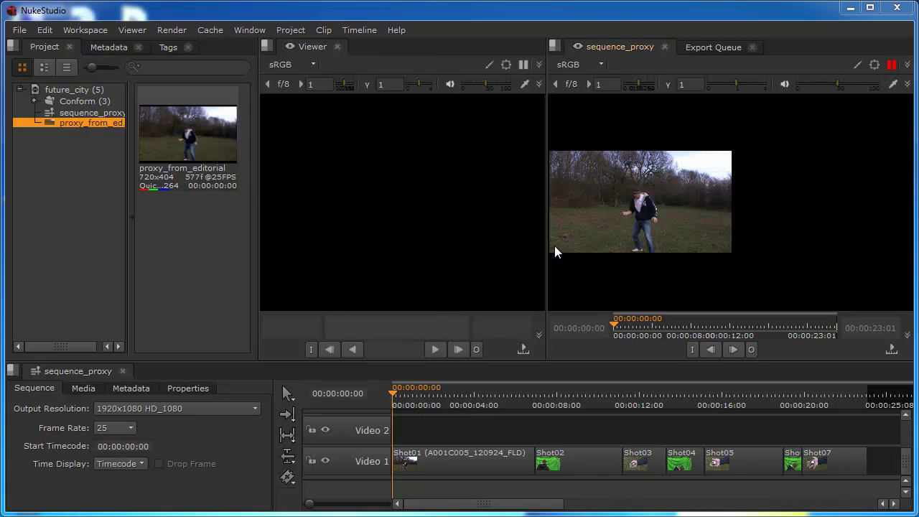
{"action": "left_click_drag", "start_coordinate": [554, 245], "coordinate": [711, 254]}
{"action": "scroll", "coordinate": [714, 242], "scroll_direction": "up", "scroll_amount": 2}
Scrub the sequence to Shot02 and select that clip to inspect its framing.
{"action": "left_click_drag", "start_coordinate": [400, 400], "coordinate": [572, 399]}
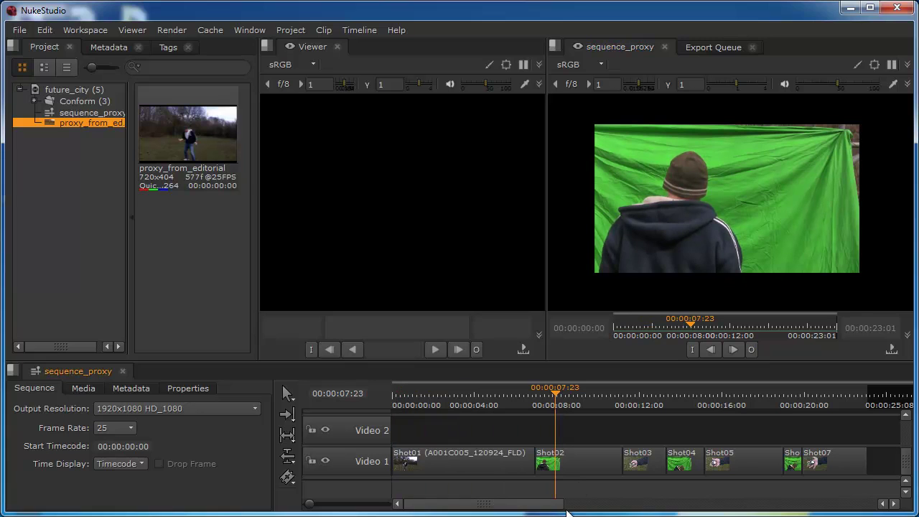
{"action": "left_click", "coordinate": [576, 466]}
{"action": "left_click_drag", "start_coordinate": [568, 474], "coordinate": [568, 474]}
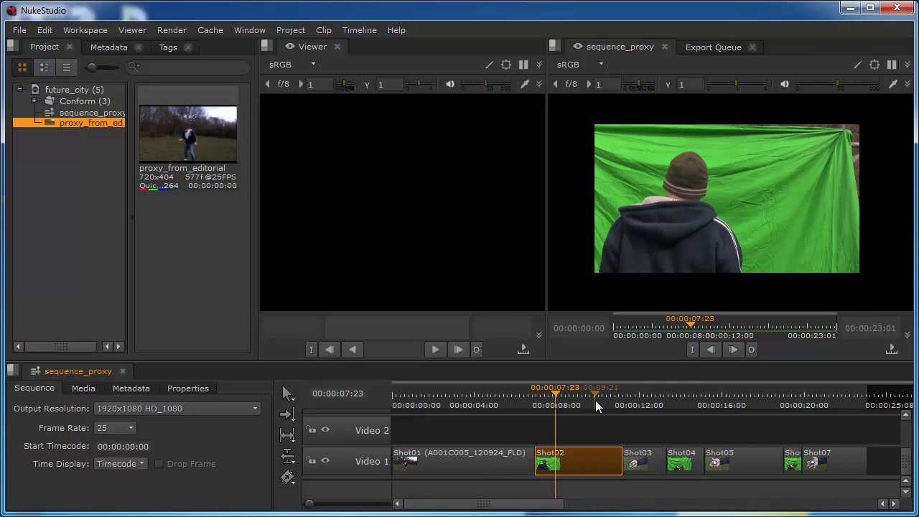
Select Shot03 with the playhead over it, enlarge the timeline panel and add a Transform effect to the shot.
{"action": "left_click_drag", "start_coordinate": [585, 394], "coordinate": [634, 397]}
{"action": "left_click", "coordinate": [636, 464]}
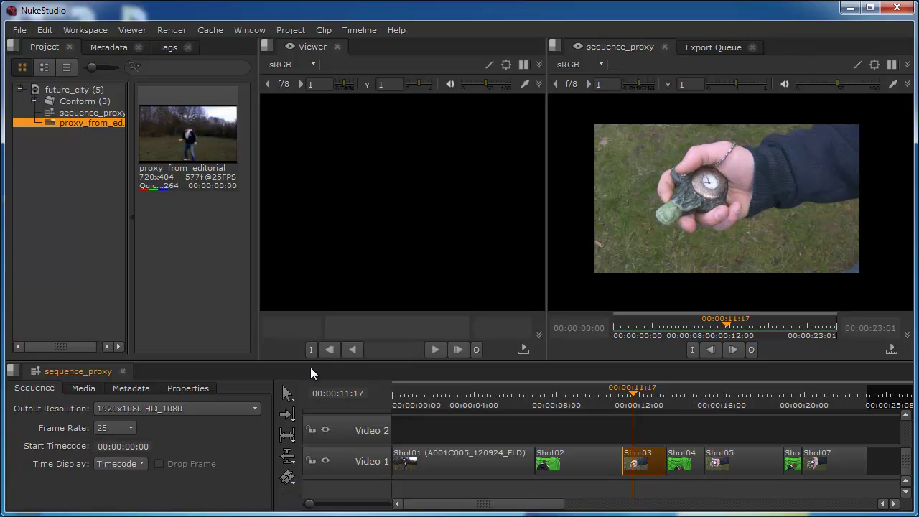
{"action": "left_click_drag", "start_coordinate": [304, 361], "coordinate": [317, 307]}
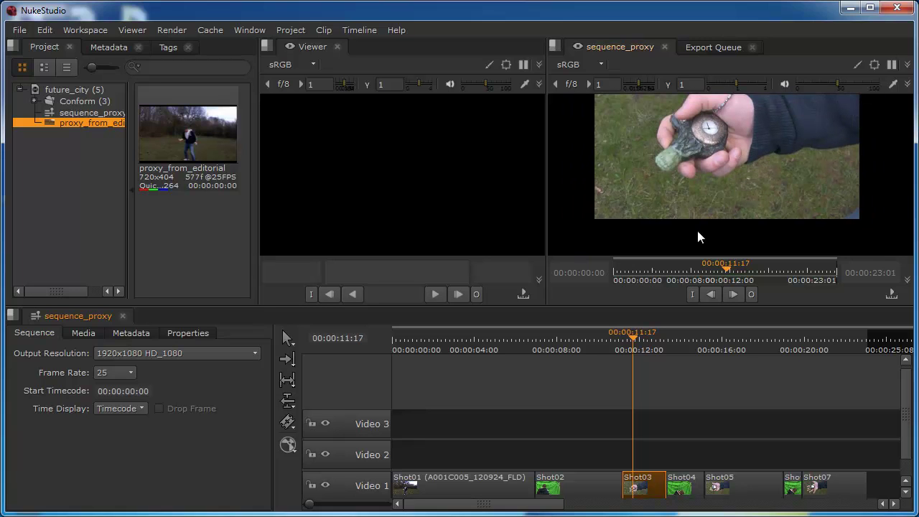
{"action": "left_click", "coordinate": [292, 451]}
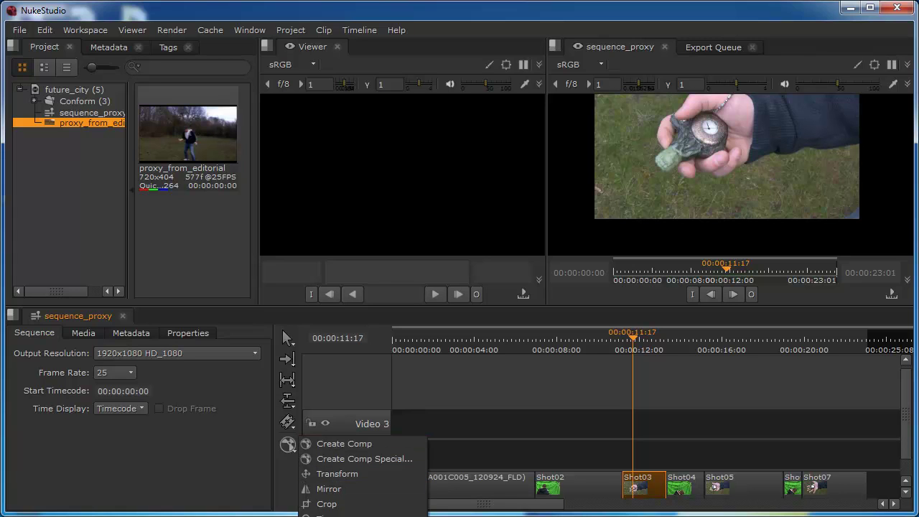
{"action": "left_click", "coordinate": [343, 475]}
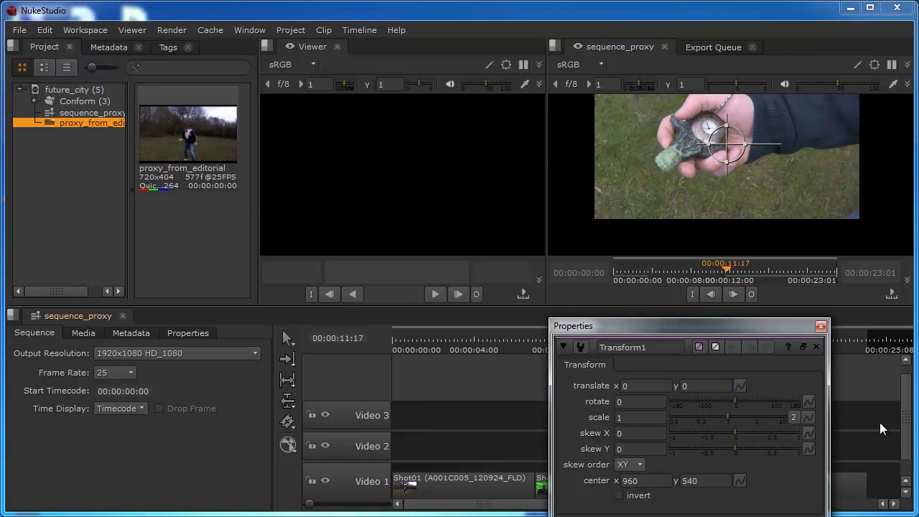
Mirror Shot03 horizontally by giving its Transform effect separate width and height scales and setting the width to -1.
{"action": "left_click", "coordinate": [792, 420]}
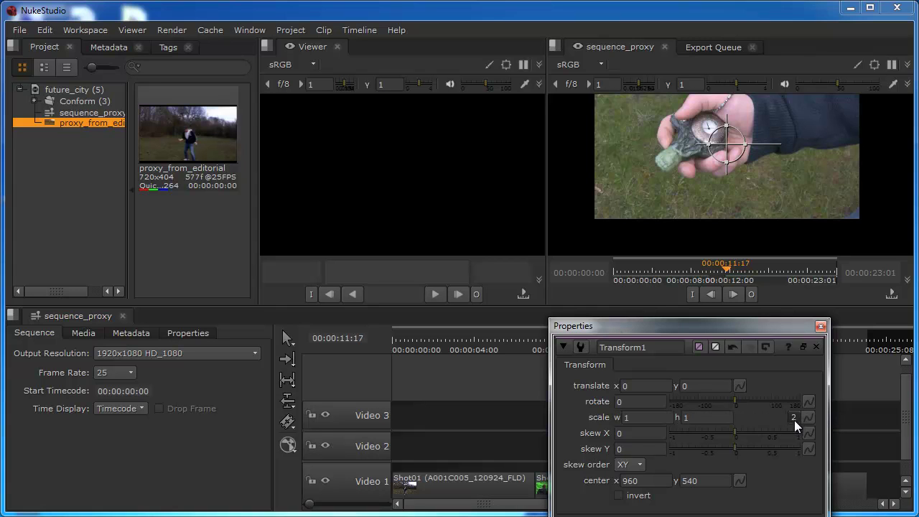
{"action": "left_click", "coordinate": [626, 420]}
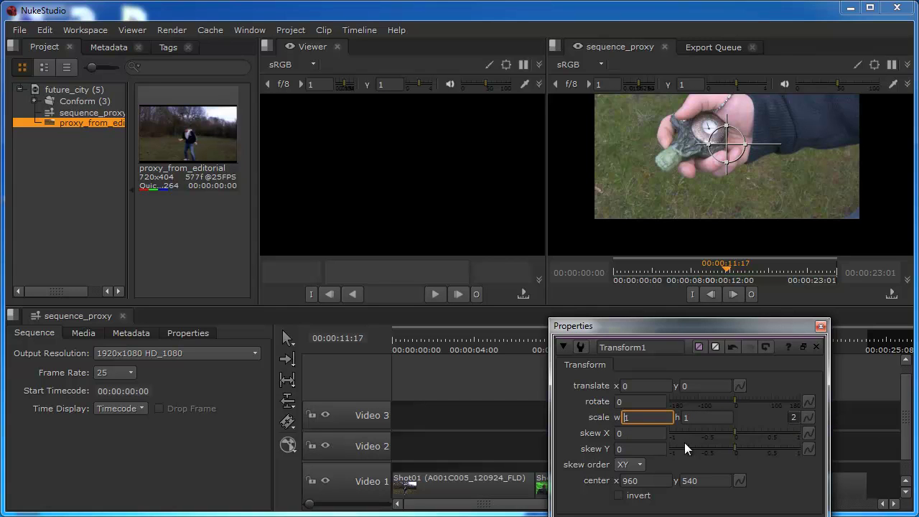
{"action": "type", "text": "-"}
{"action": "key", "text": "Return"}
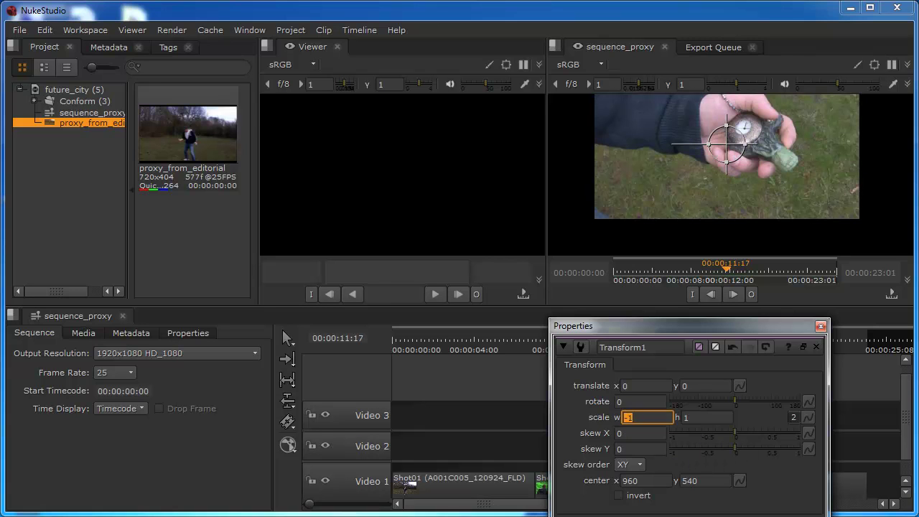
{"action": "key", "text": "Escape"}
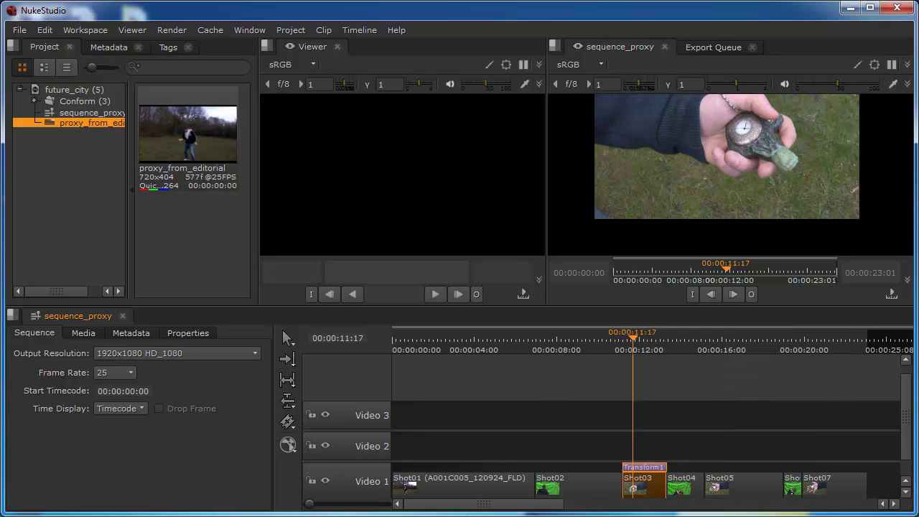
{"action": "double_click", "coordinate": [644, 466]}
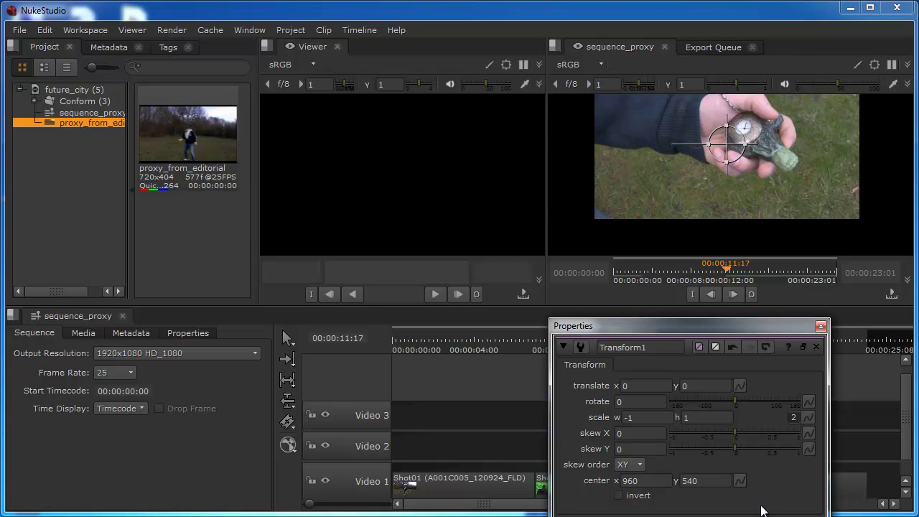
{"action": "key", "text": "Escape"}
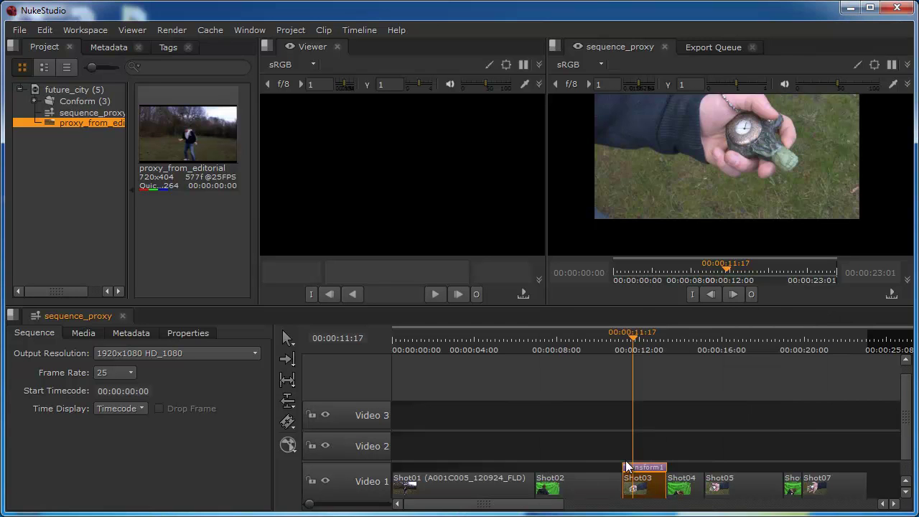
Return to the sequence start, add a Transform effect to Shot01 and move its properties window clear of the timeline.
{"action": "left_click_drag", "start_coordinate": [633, 342], "coordinate": [334, 380]}
{"action": "left_click", "coordinate": [459, 483]}
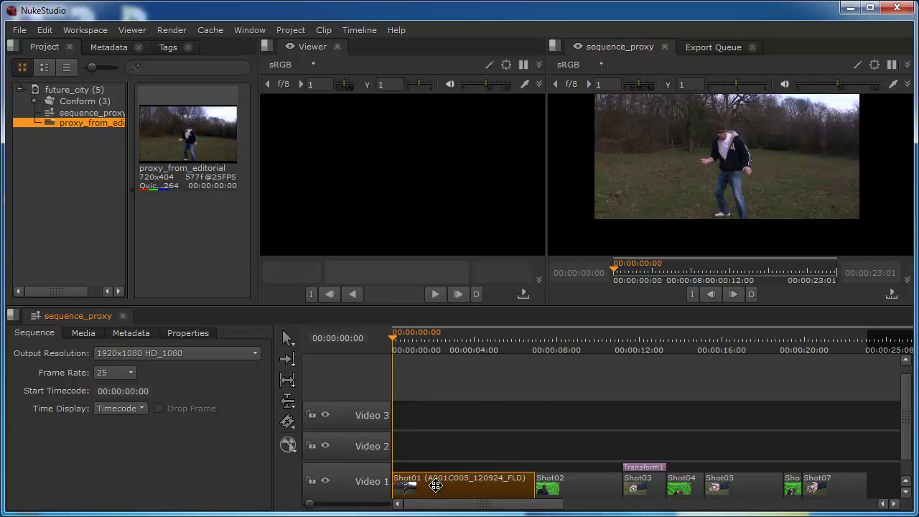
{"action": "left_click", "coordinate": [288, 446]}
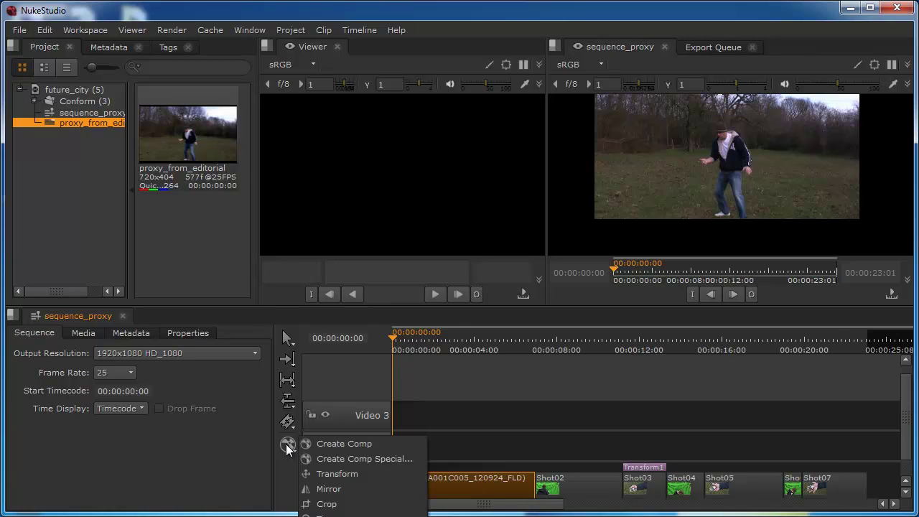
{"action": "left_click", "coordinate": [334, 471]}
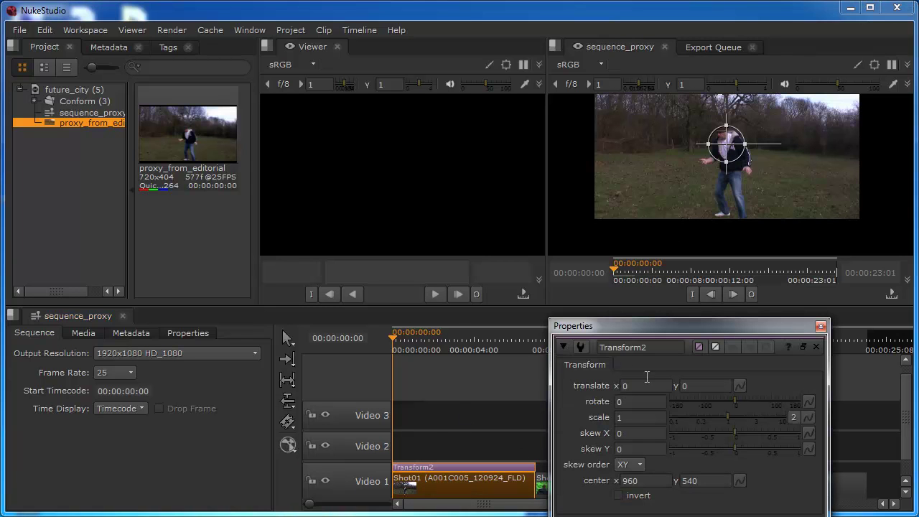
{"action": "left_click_drag", "start_coordinate": [603, 328], "coordinate": [228, 78]}
At 00:00:05:00, set Shot01's Transform scale to 1.6 and set a scale keyframe.
{"action": "left_click_drag", "start_coordinate": [467, 346], "coordinate": [496, 352]}
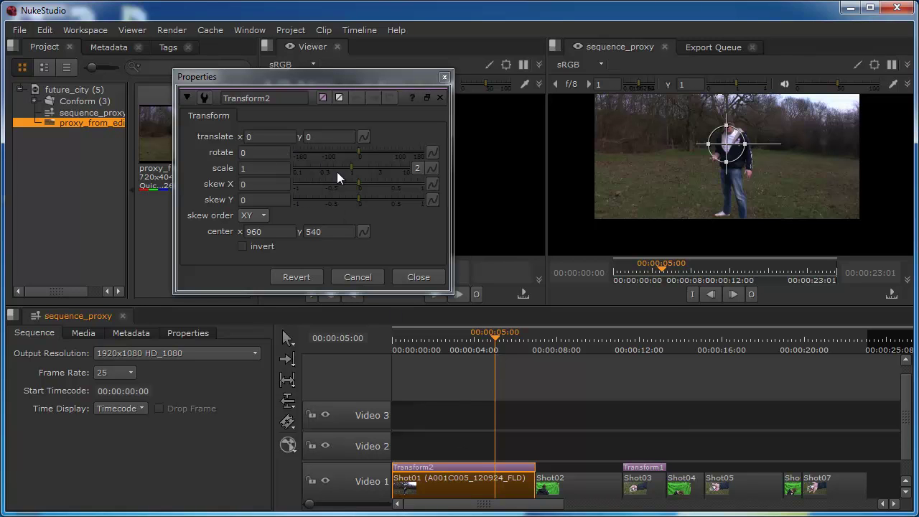
{"action": "left_click_drag", "start_coordinate": [352, 165], "coordinate": [362, 164]}
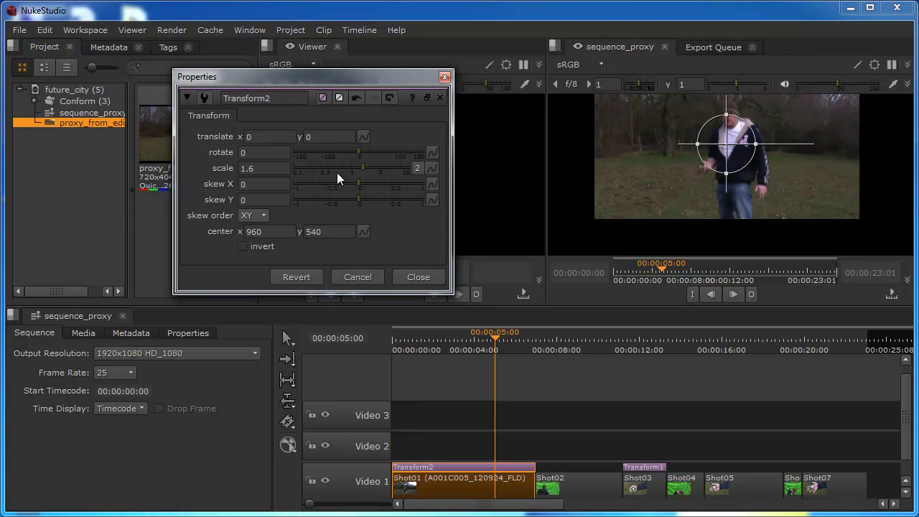
{"action": "left_click", "coordinate": [432, 171]}
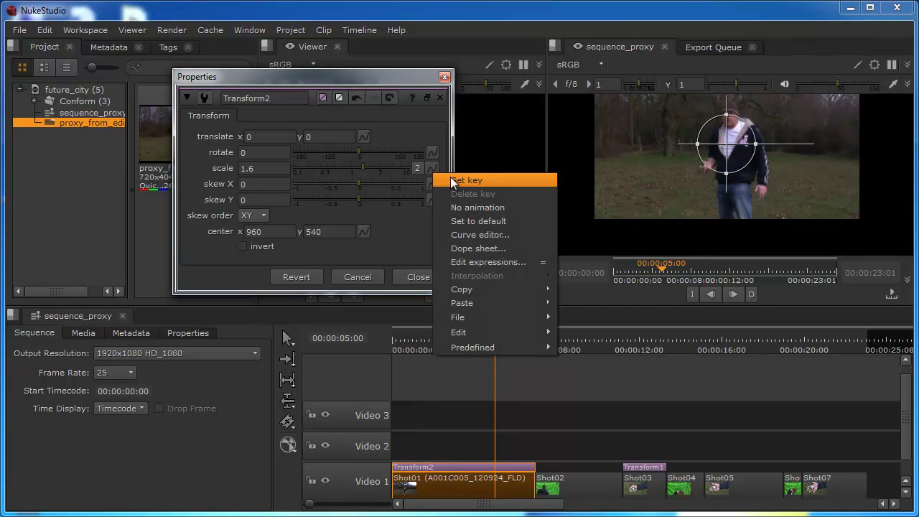
{"action": "left_click", "coordinate": [465, 178]}
Keyframe Shot01's Transform scale at 1 on the first frame, preview the animated zoom and close the effect properties.
{"action": "left_click_drag", "start_coordinate": [495, 336], "coordinate": [343, 350]}
{"action": "left_click", "coordinate": [264, 168]}
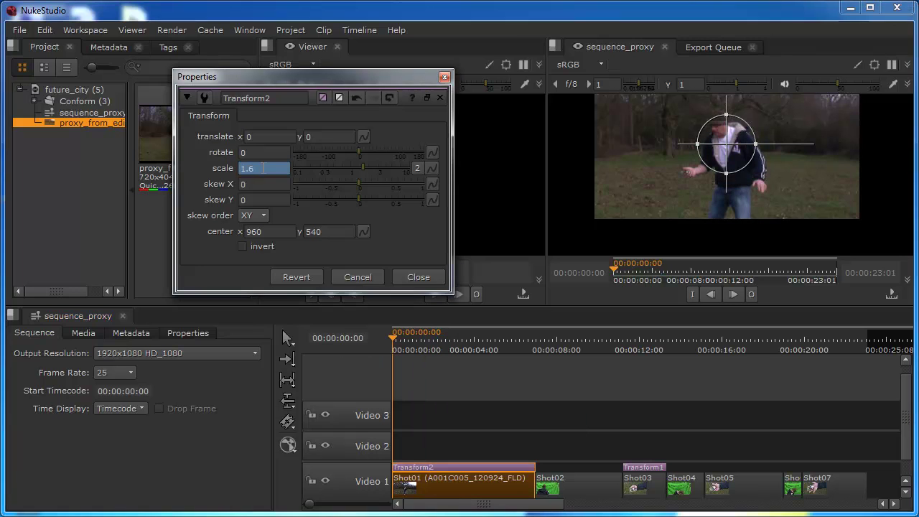
{"action": "key", "text": "BackSpace"}
{"action": "key", "text": "BackSpace"}
{"action": "key", "text": "Return"}
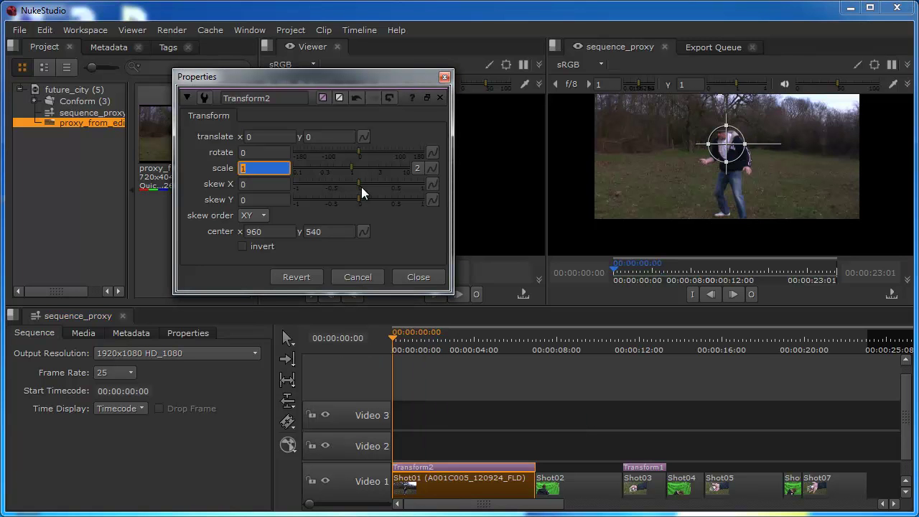
{"action": "left_click_drag", "start_coordinate": [398, 339], "coordinate": [339, 375]}
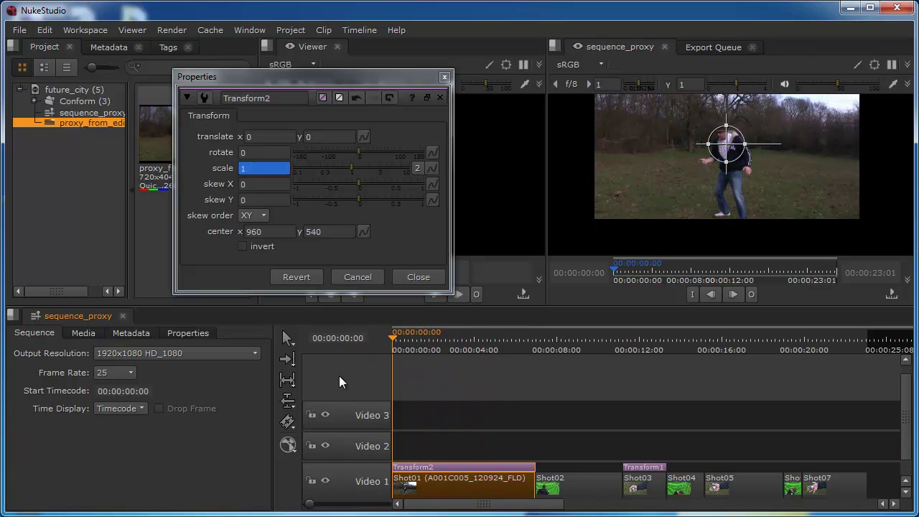
{"action": "left_click", "coordinate": [415, 279]}
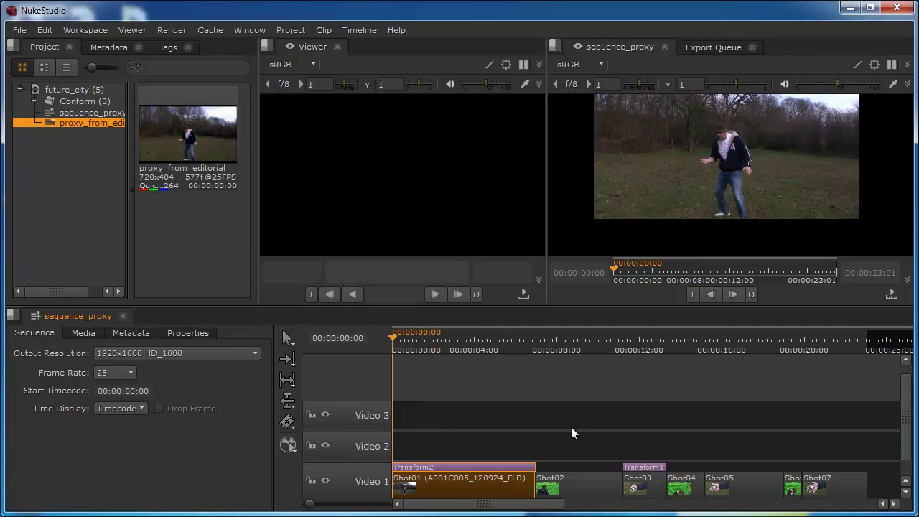
Copy the mirroring Transform effect from Shot03 onto Shot05 and Shot07, and check Shot05 at 00:00:16:20.
{"action": "left_click", "coordinate": [645, 480]}
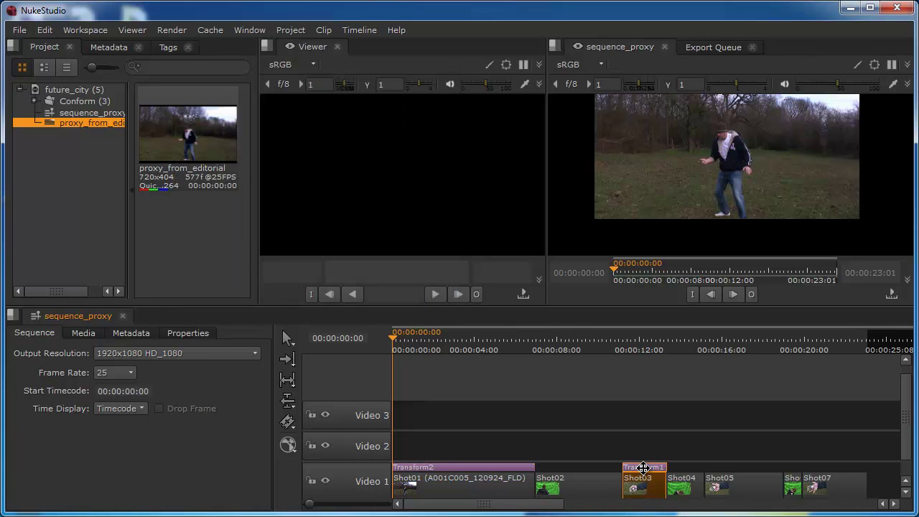
{"action": "left_click", "coordinate": [662, 458]}
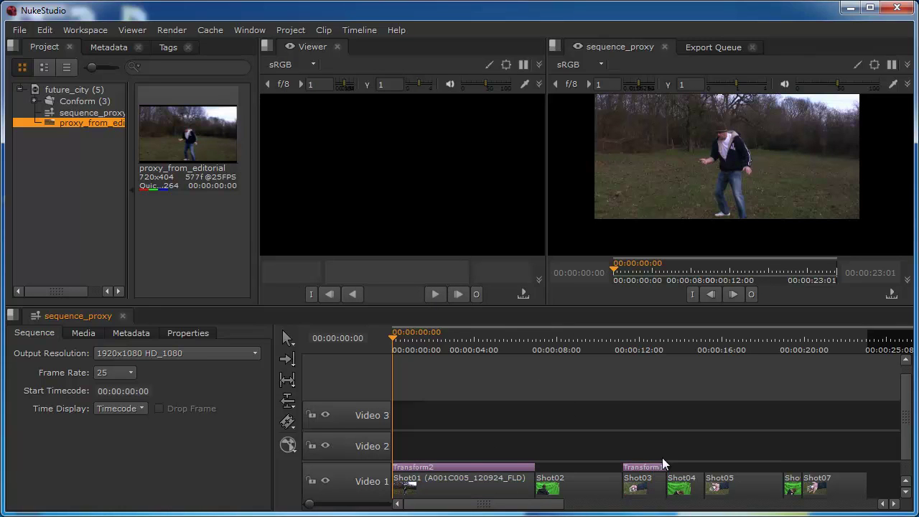
{"action": "left_click", "coordinate": [658, 467]}
{"action": "left_click", "coordinate": [732, 485]}
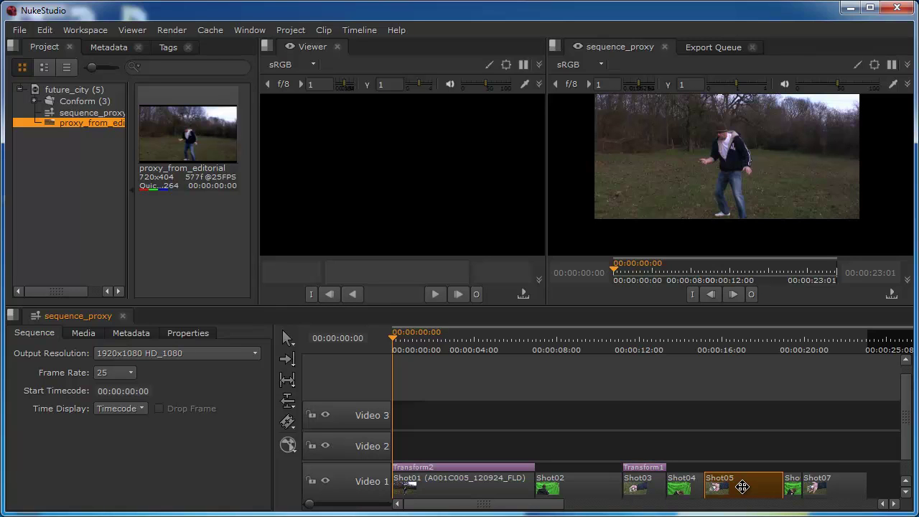
{"action": "key", "text": "t"}
{"action": "left_click", "coordinate": [843, 486]}
{"action": "key", "text": "t"}
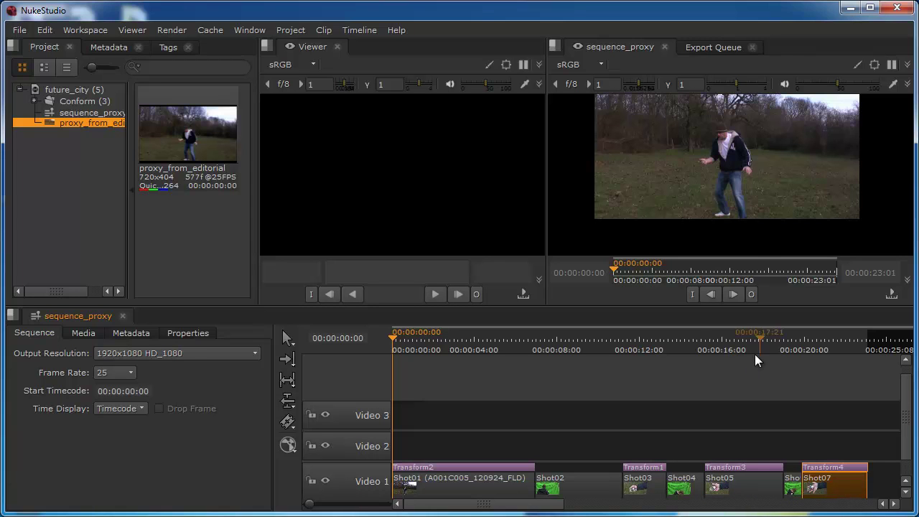
{"action": "left_click_drag", "start_coordinate": [678, 336], "coordinate": [739, 382]}
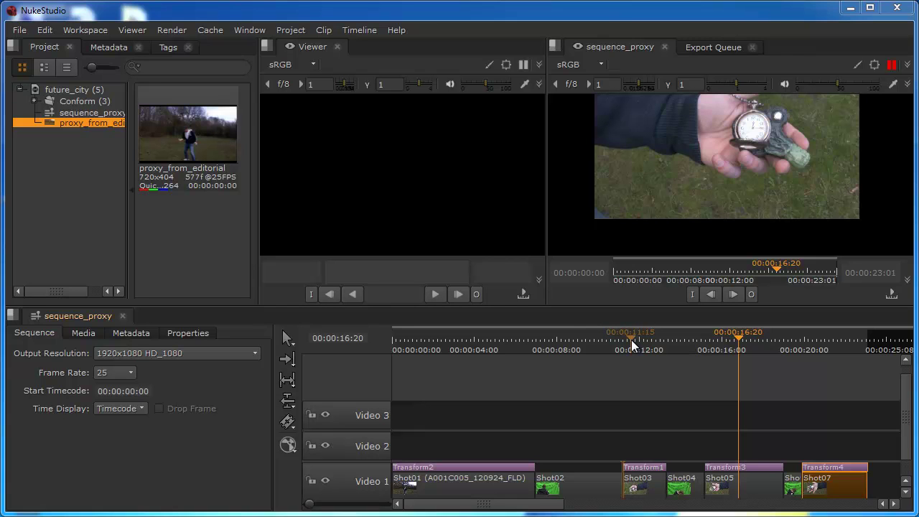
Select the Shot02 clip on the Video 1 track.
{"action": "left_click", "coordinate": [593, 483]}
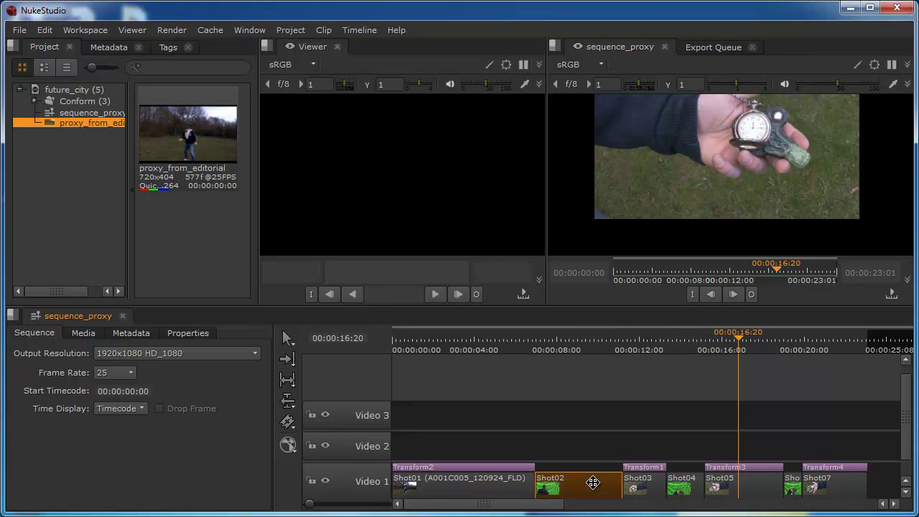